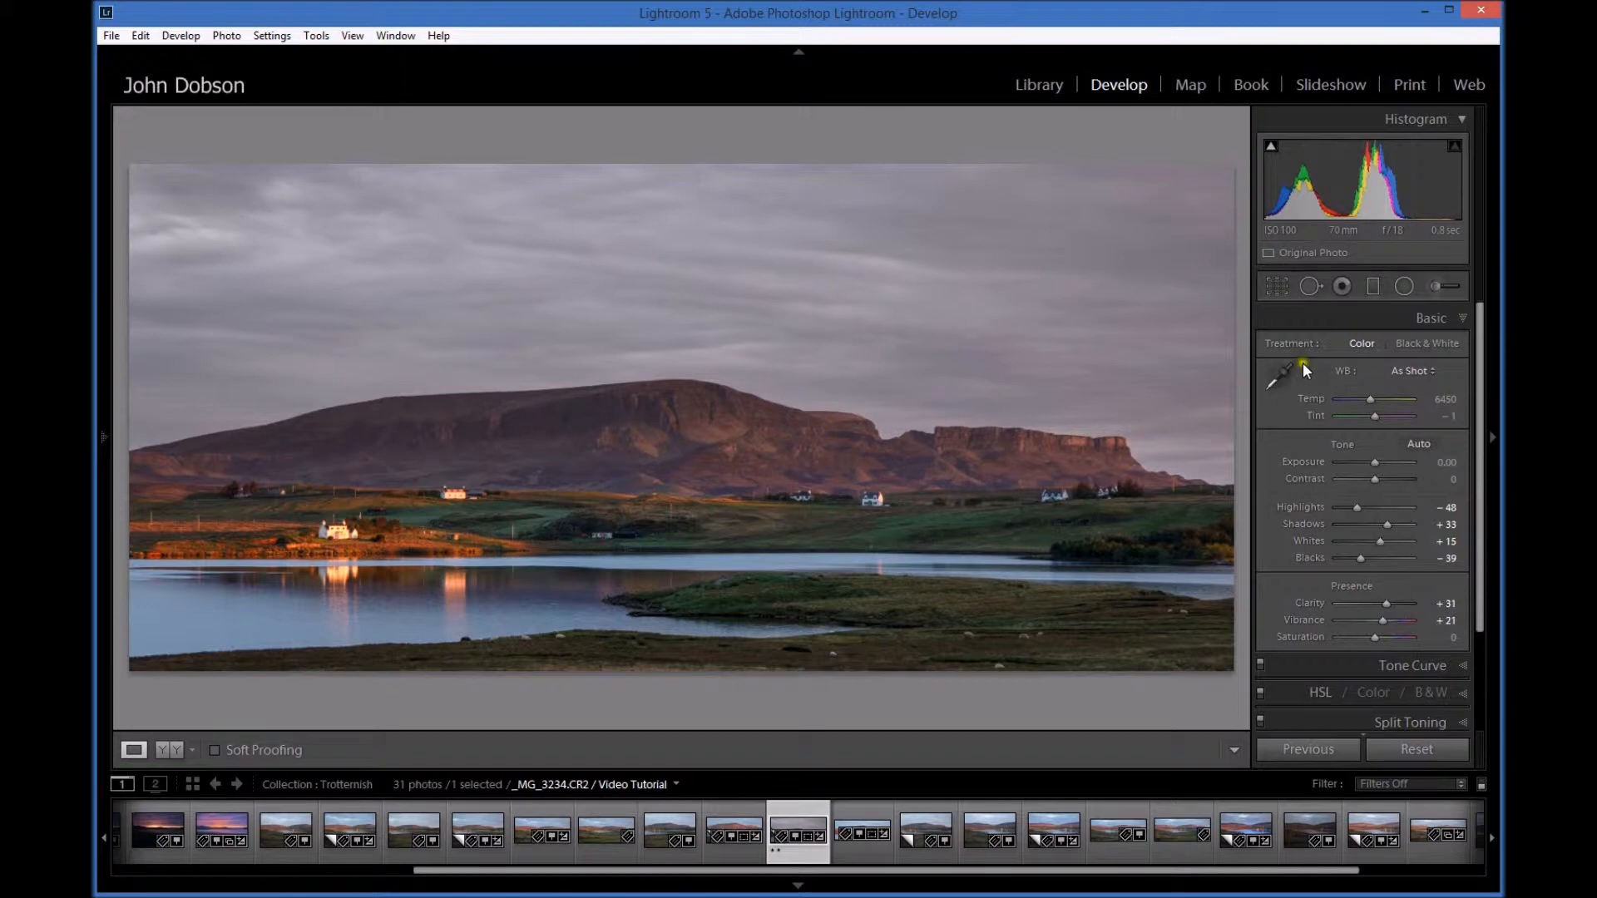
Step: Draw a Radial Filter on the mountain and reshape it into a wide, flat ellipse covering the slopes
click(1405, 287)
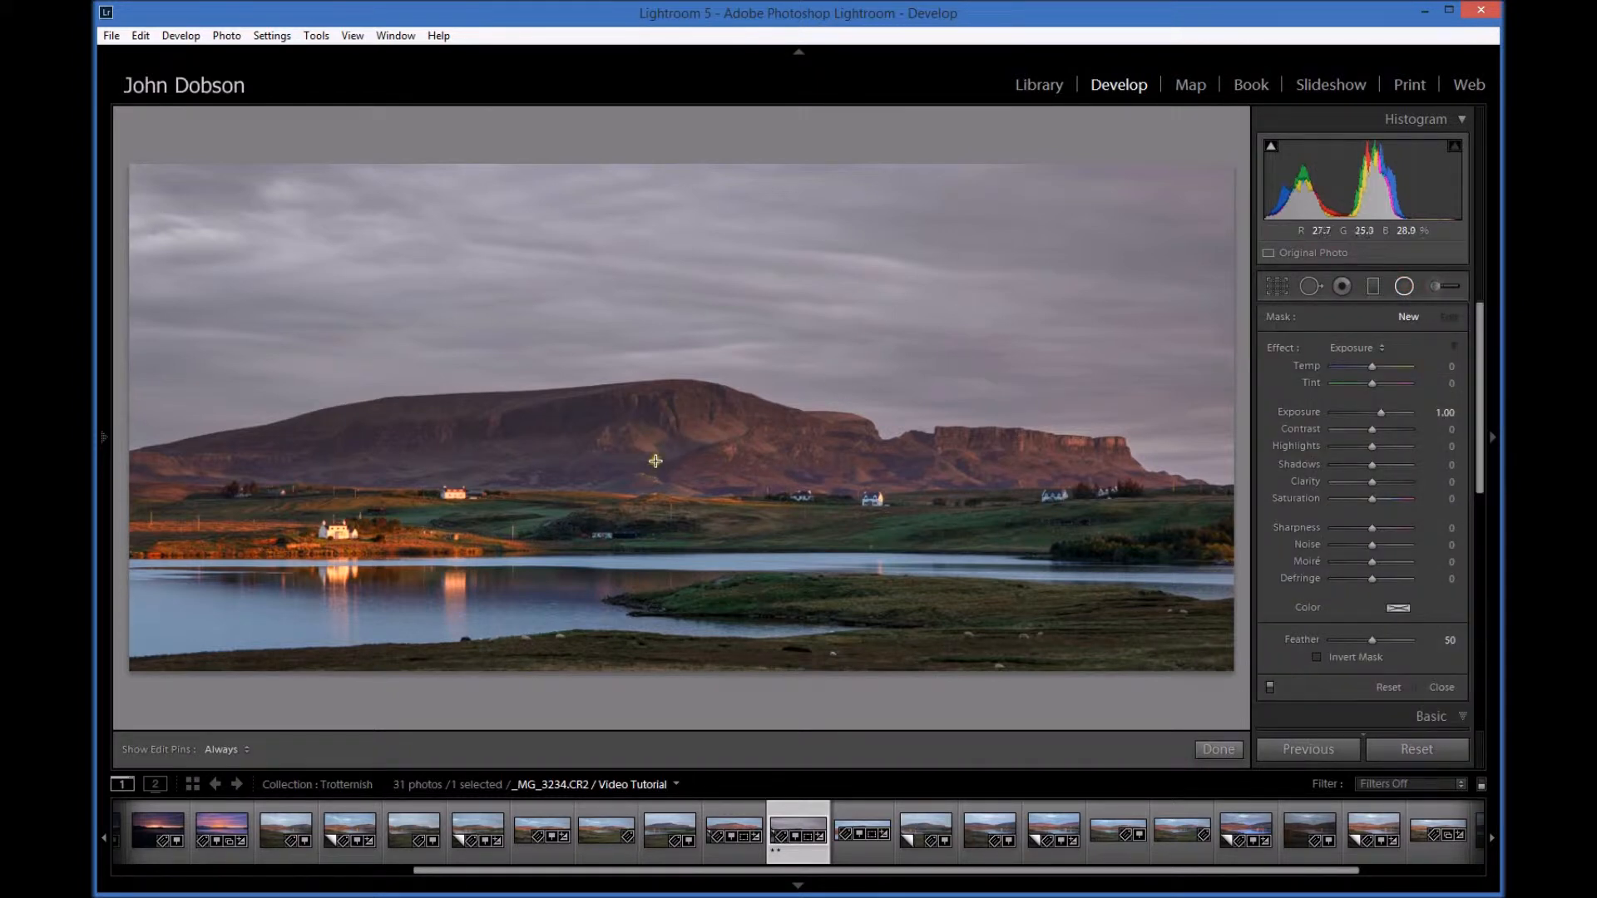
drag(669, 457, 747, 388)
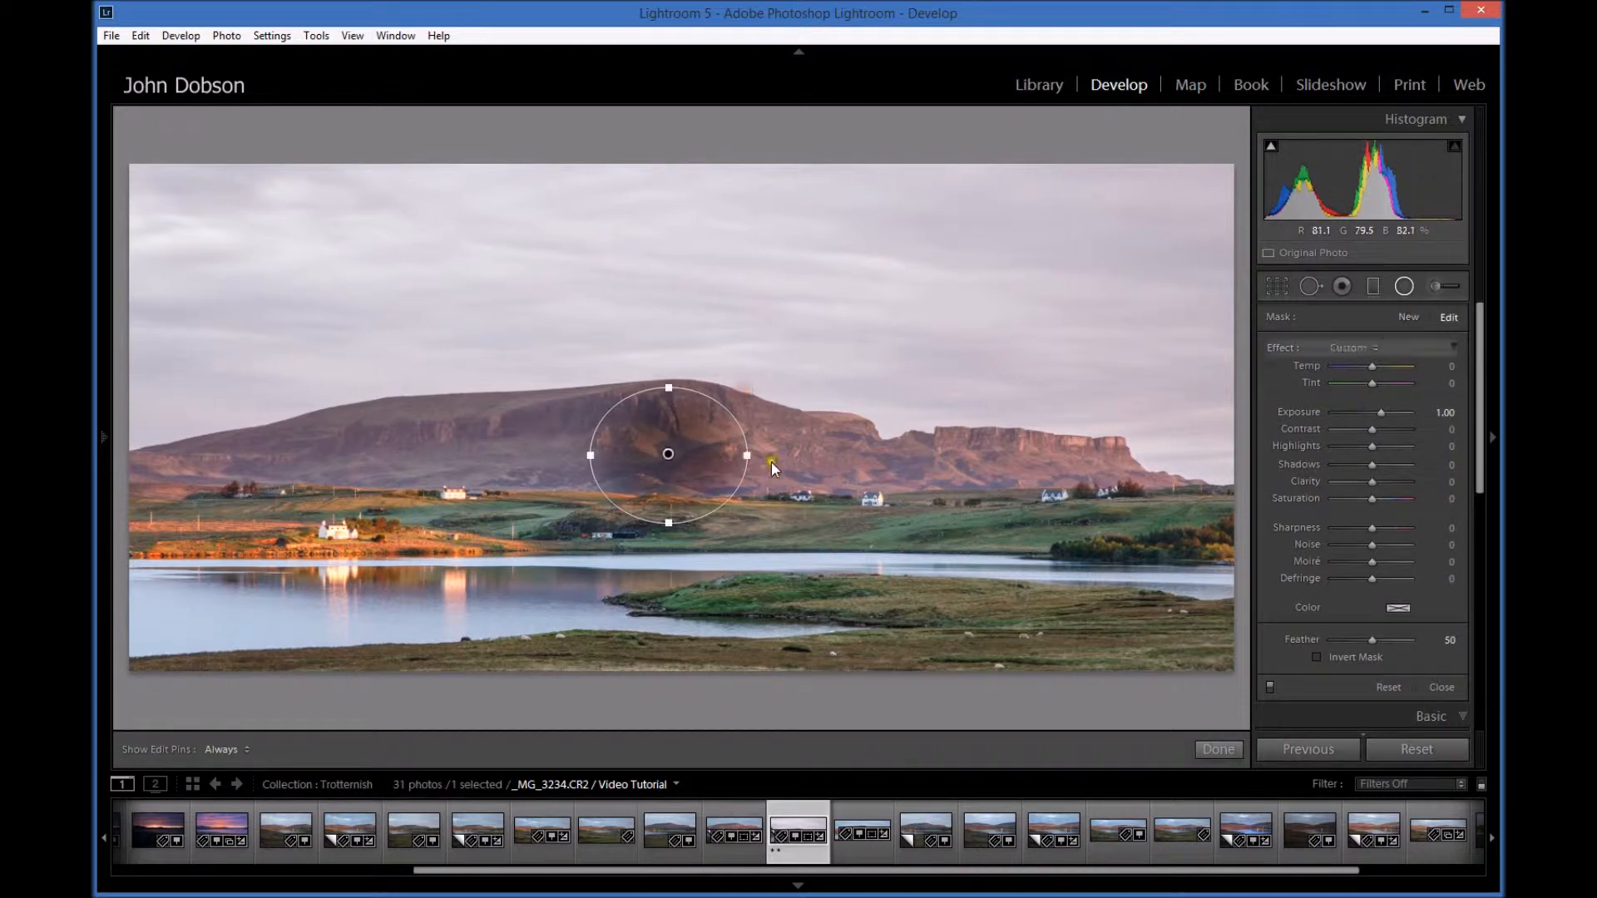
drag(747, 456, 1133, 456)
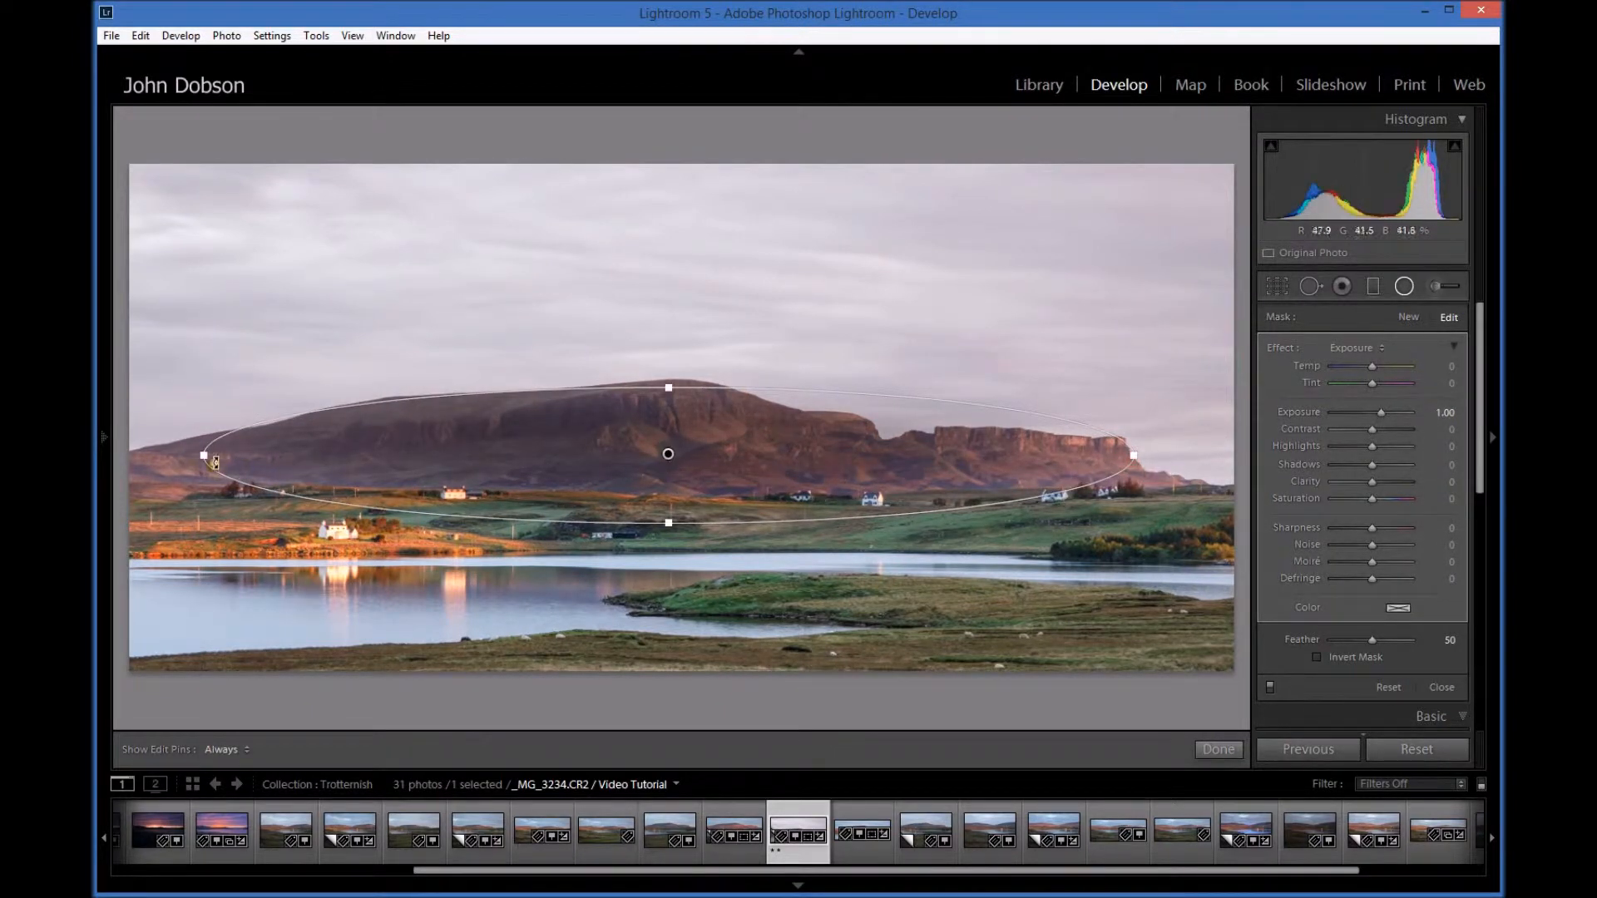
drag(208, 457, 129, 469)
drag(671, 524, 671, 457)
drag(1220, 445, 1138, 457)
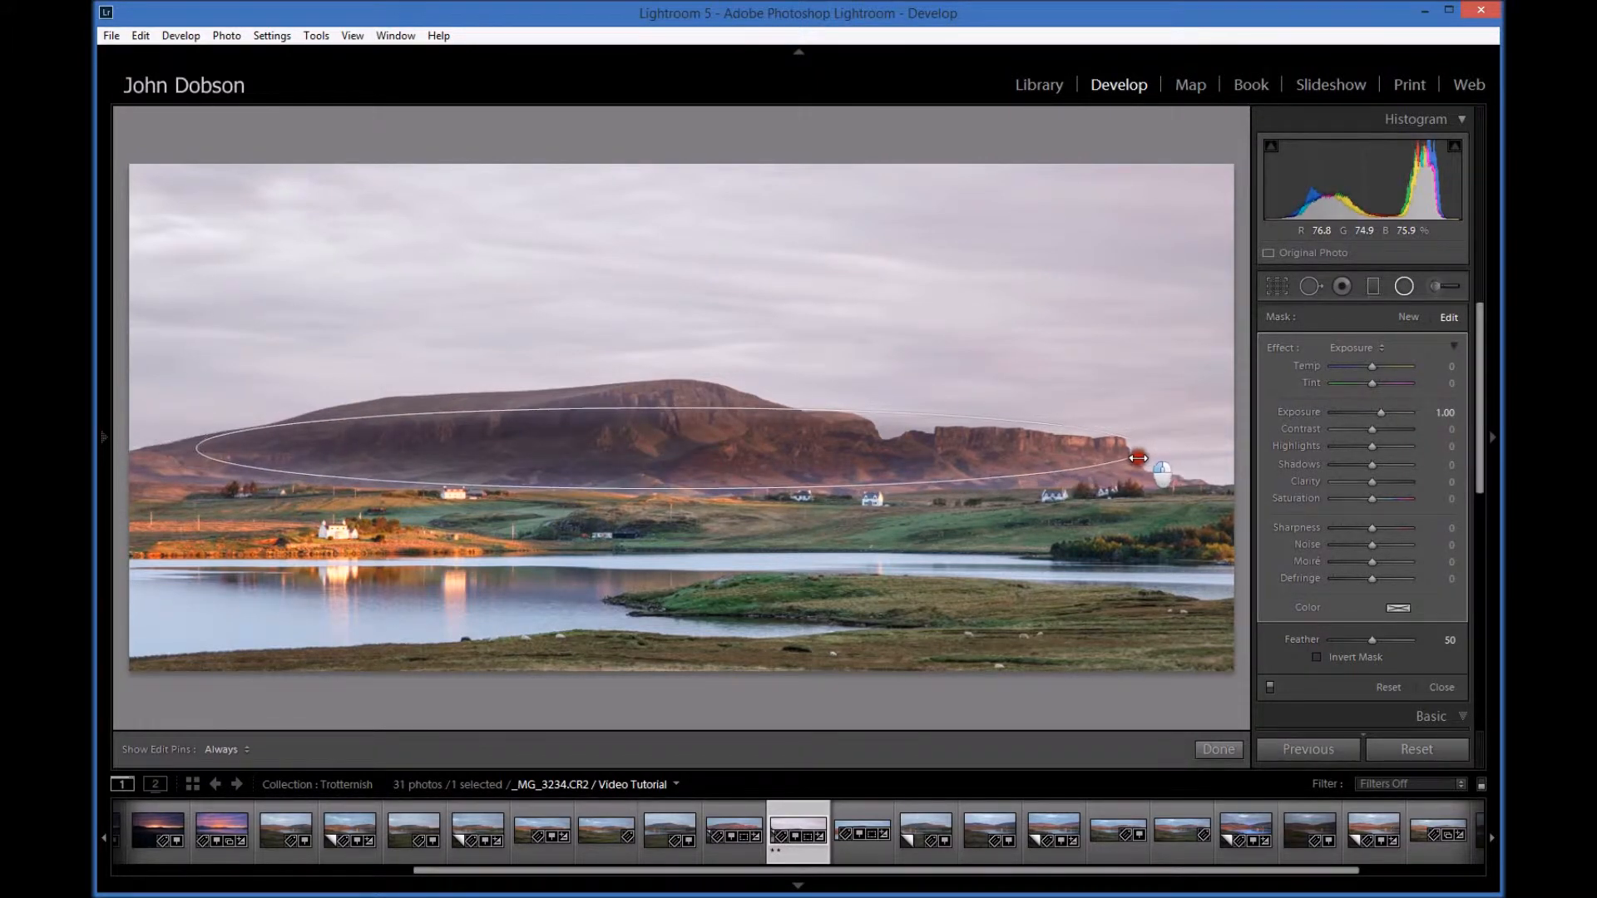
drag(662, 458, 613, 463)
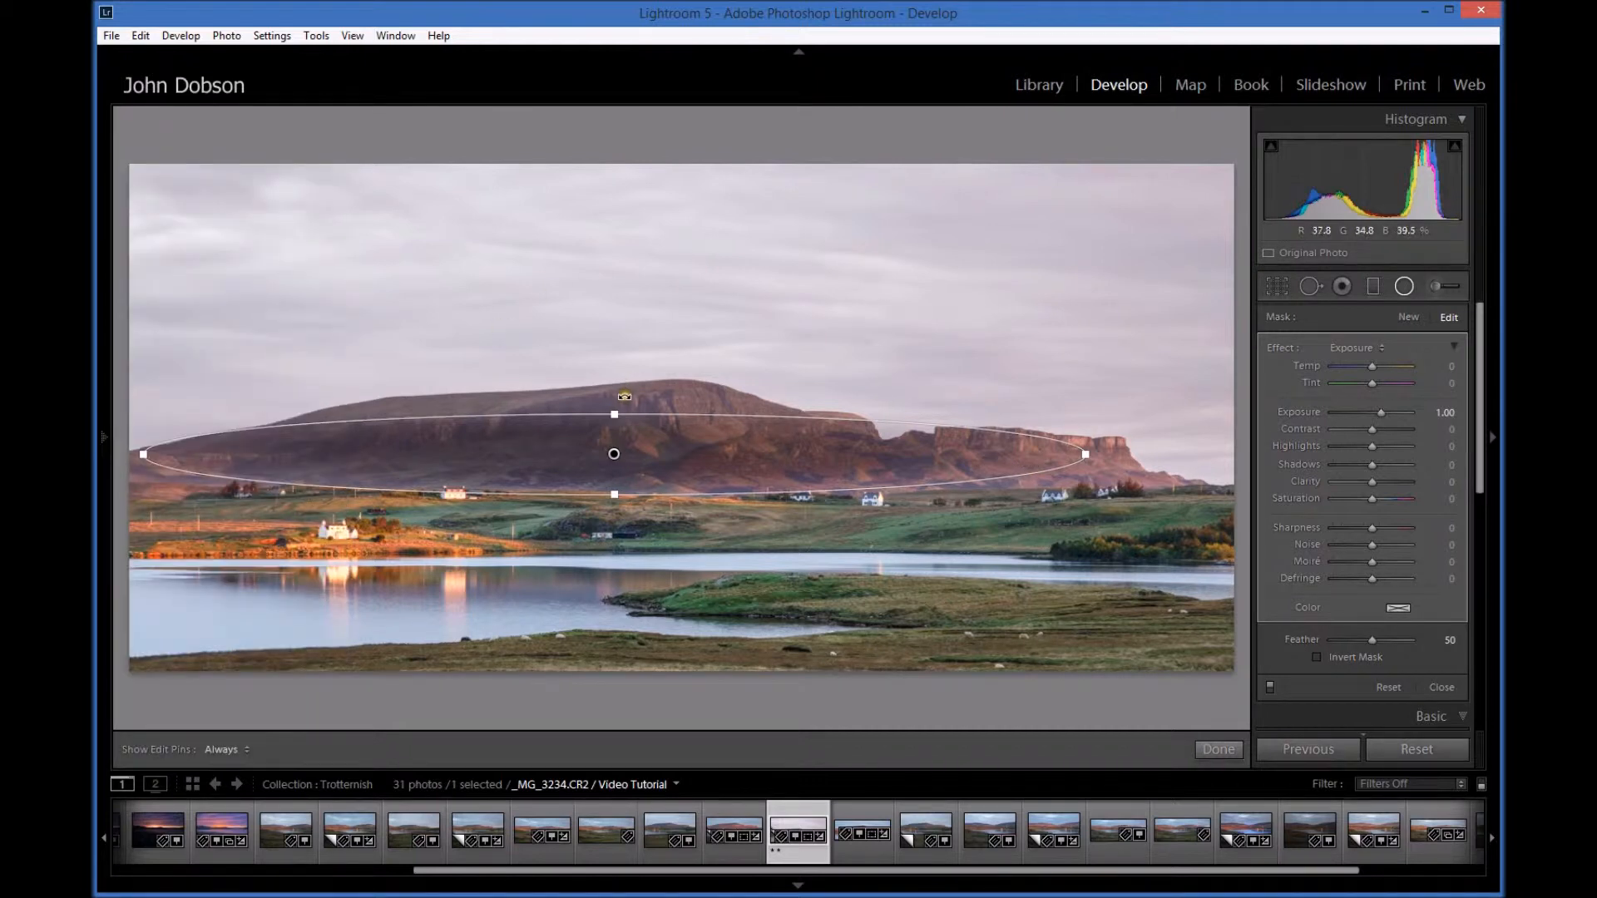
Step: Invert the radial filter's mask and set its Exposure to 0.60
click(1317, 656)
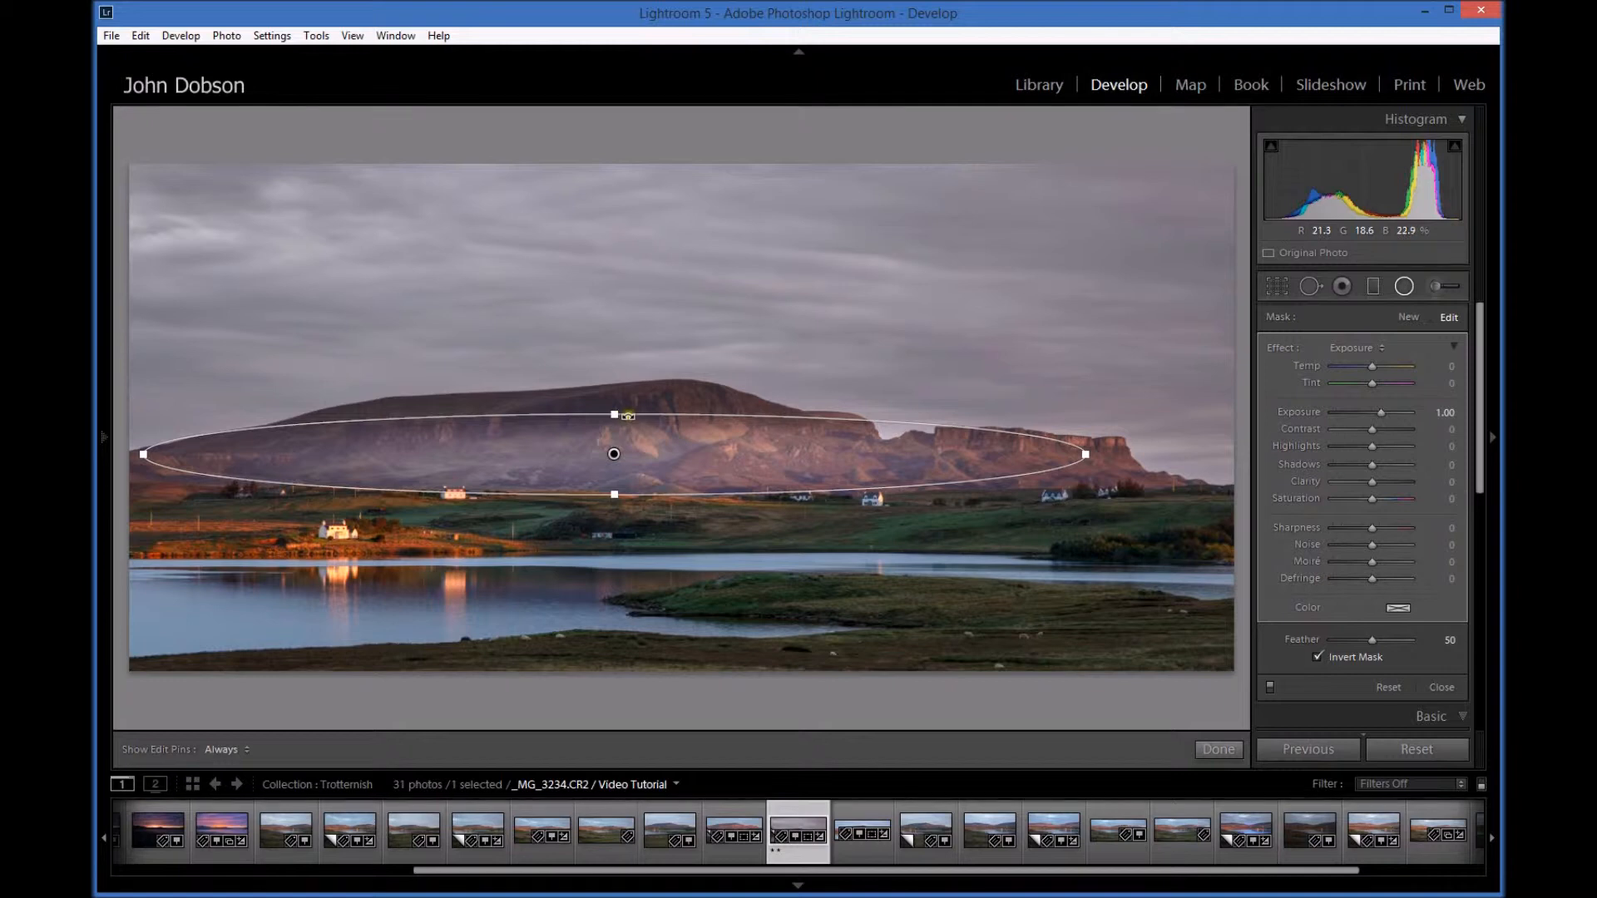
click(1381, 412)
drag(1380, 412, 1378, 414)
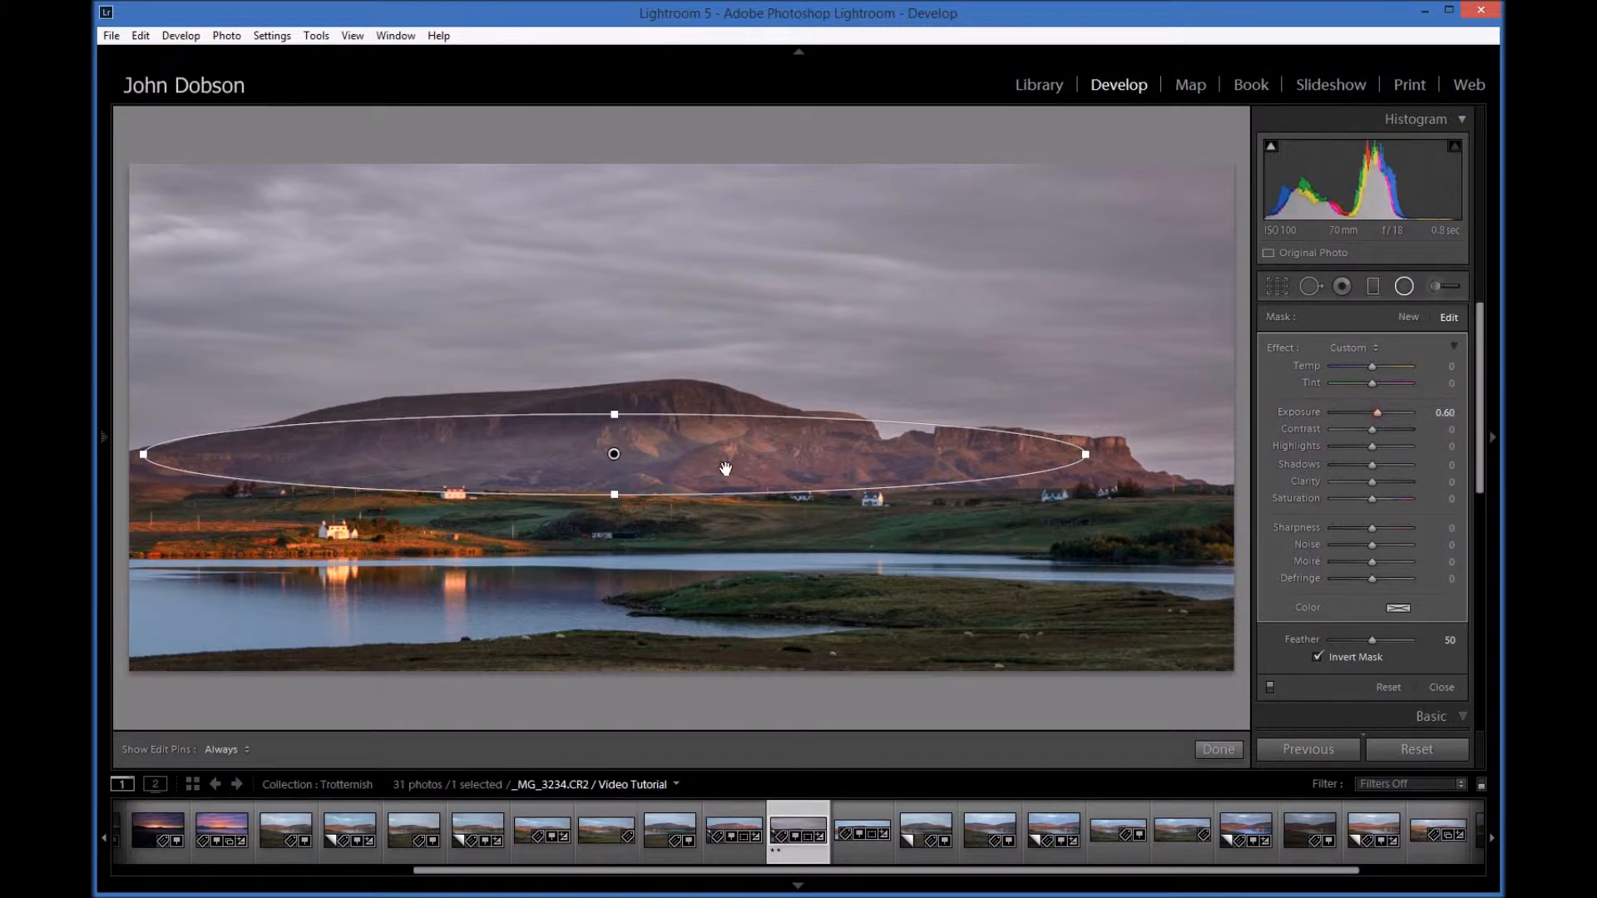
Step: Set the mountain filter's Temp to 17, Tint to 38, Clarity to 13, Saturation to 45 and Sharpness to 79
drag(1371, 528, 1391, 526)
drag(1372, 500, 1388, 499)
drag(1372, 385, 1384, 386)
drag(1379, 387, 1378, 370)
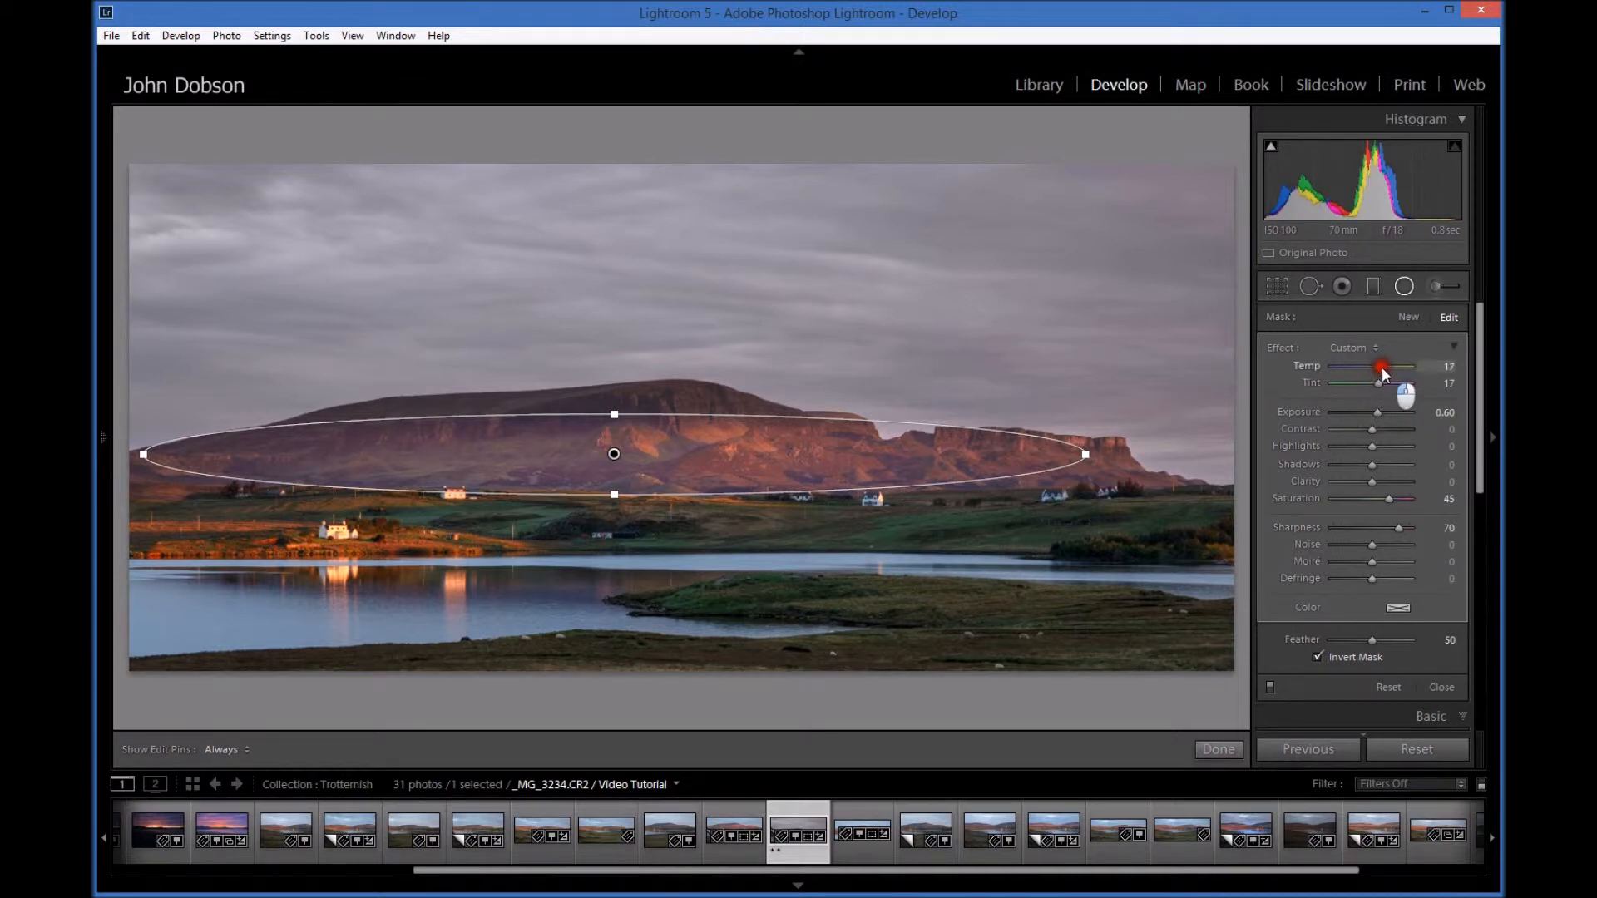
drag(1375, 386, 1385, 385)
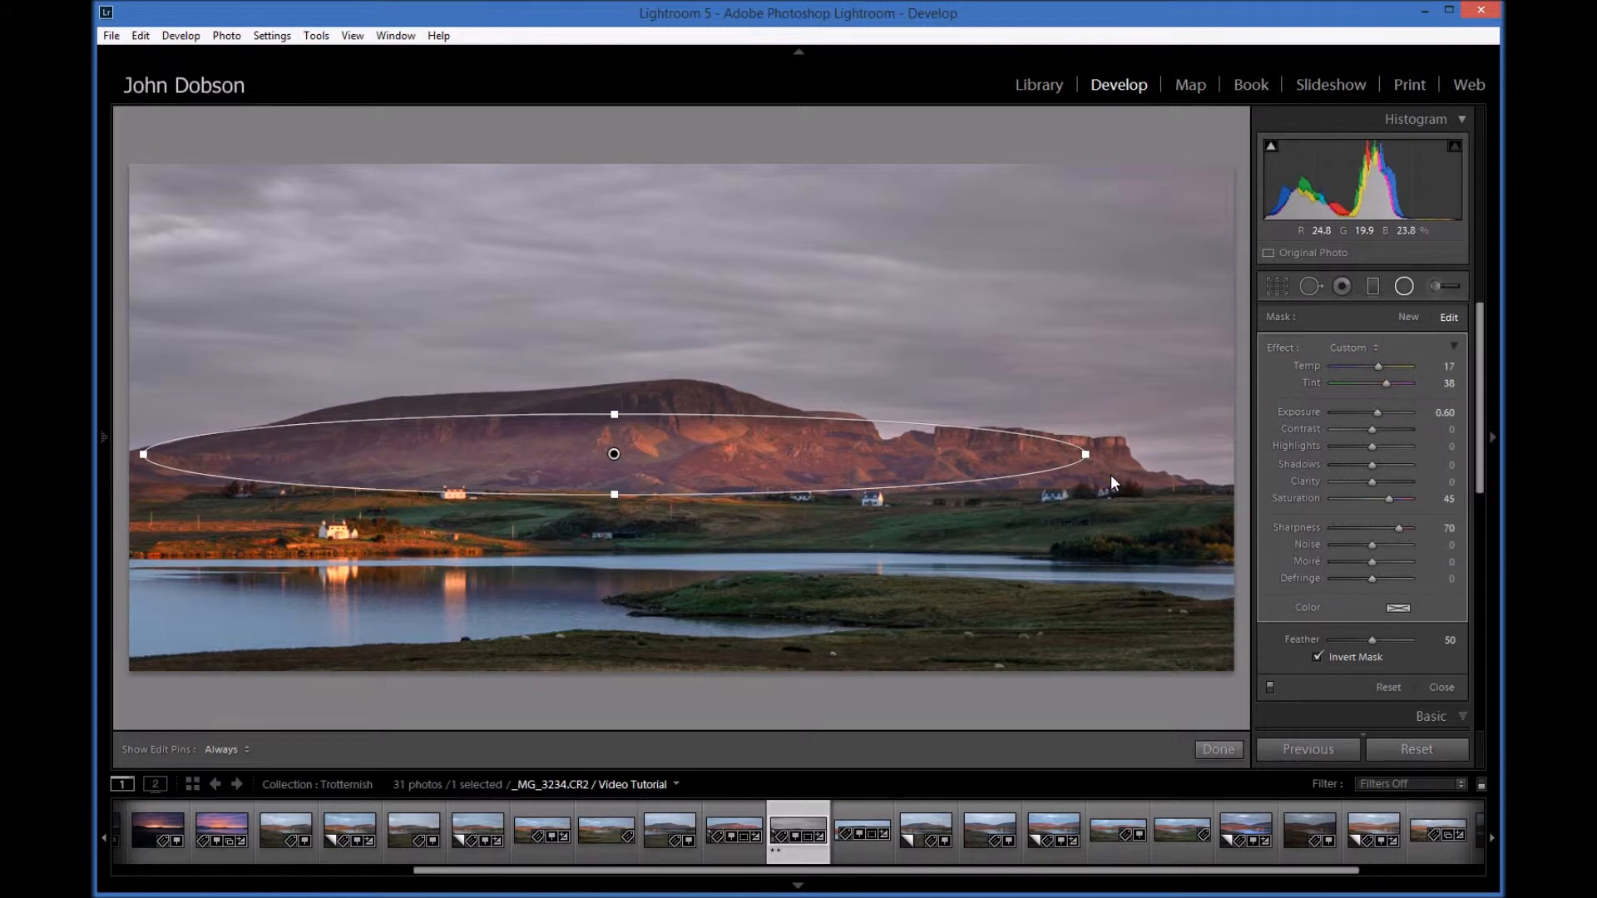
drag(1399, 527, 1403, 527)
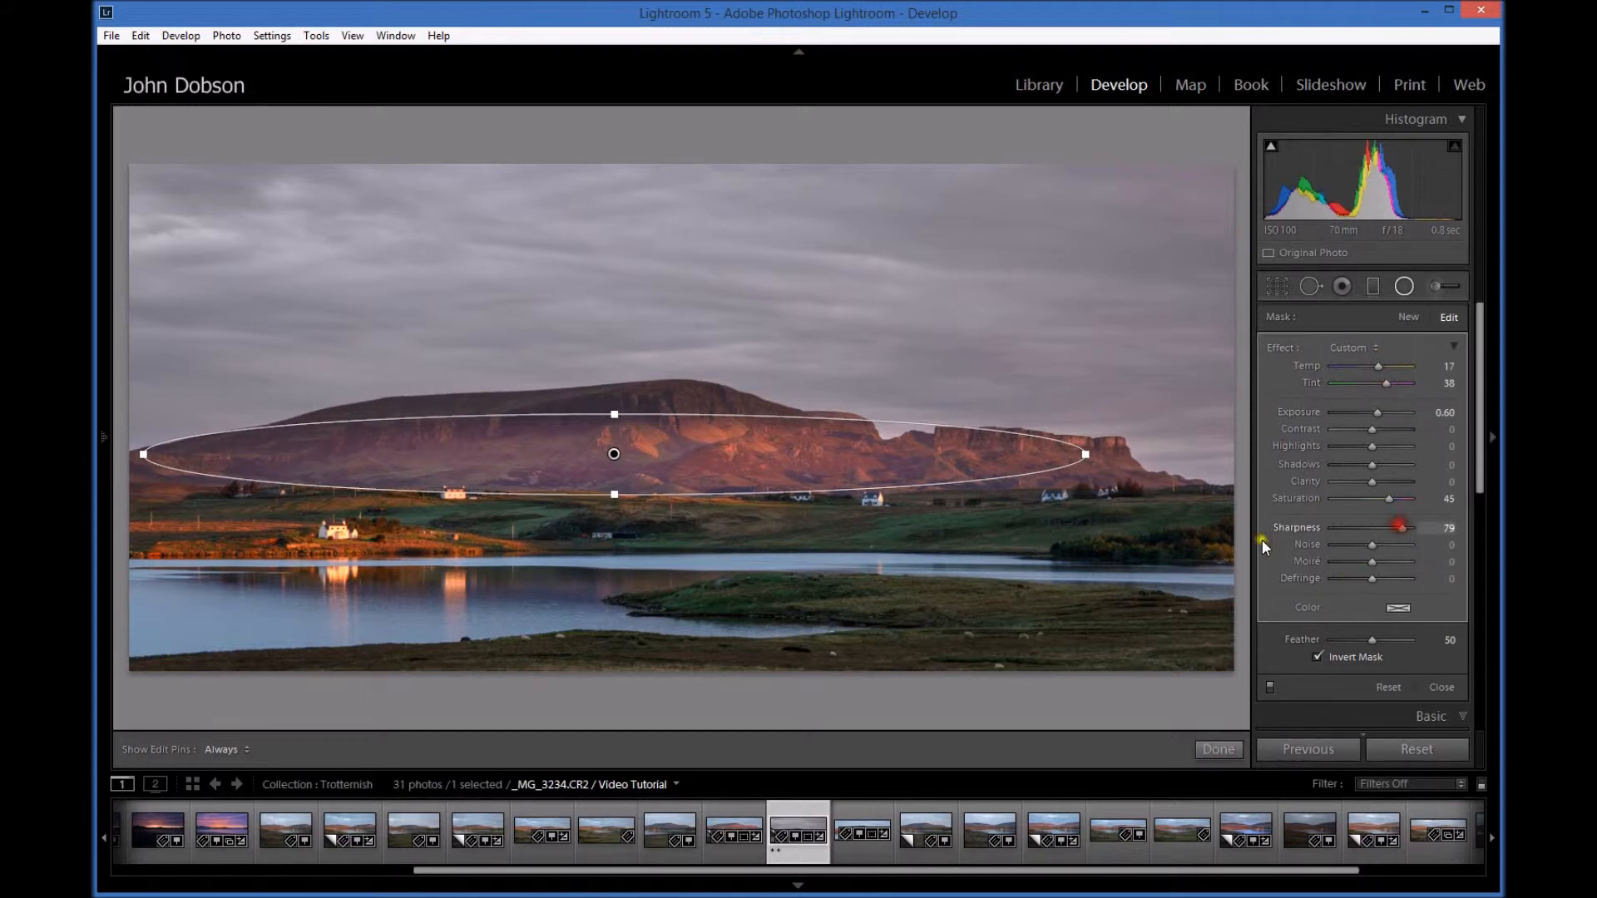
drag(1372, 481, 1378, 485)
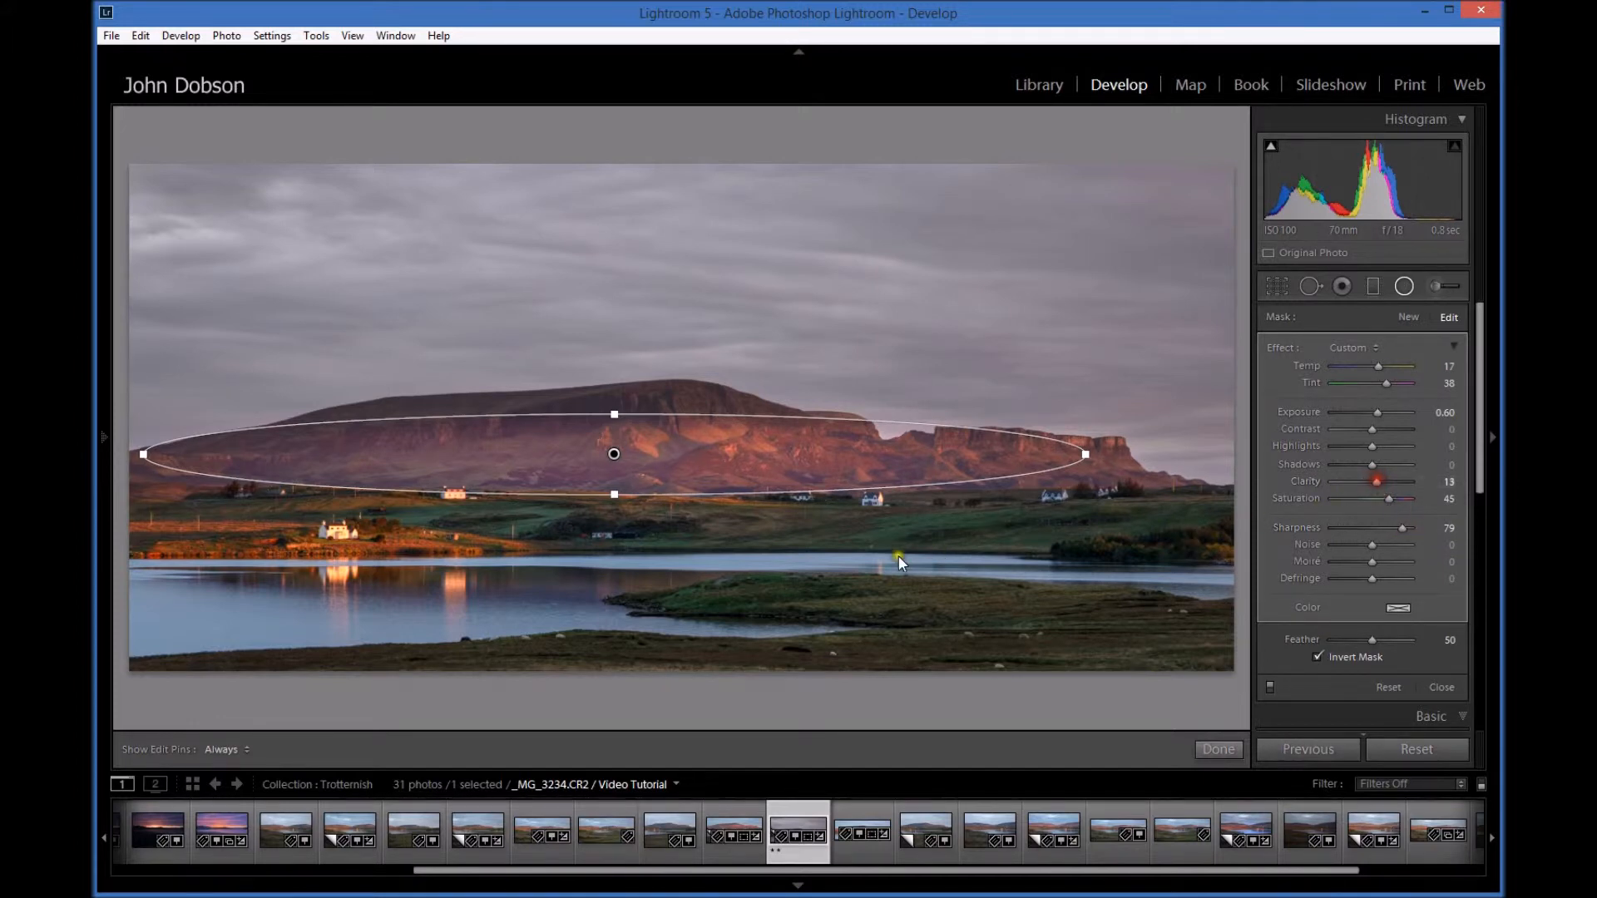
Step: Duplicate the mountain's radial filter, reset the copy's Exposure to 0.00 and check the effect with the edit pins hidden
right_click(616, 453)
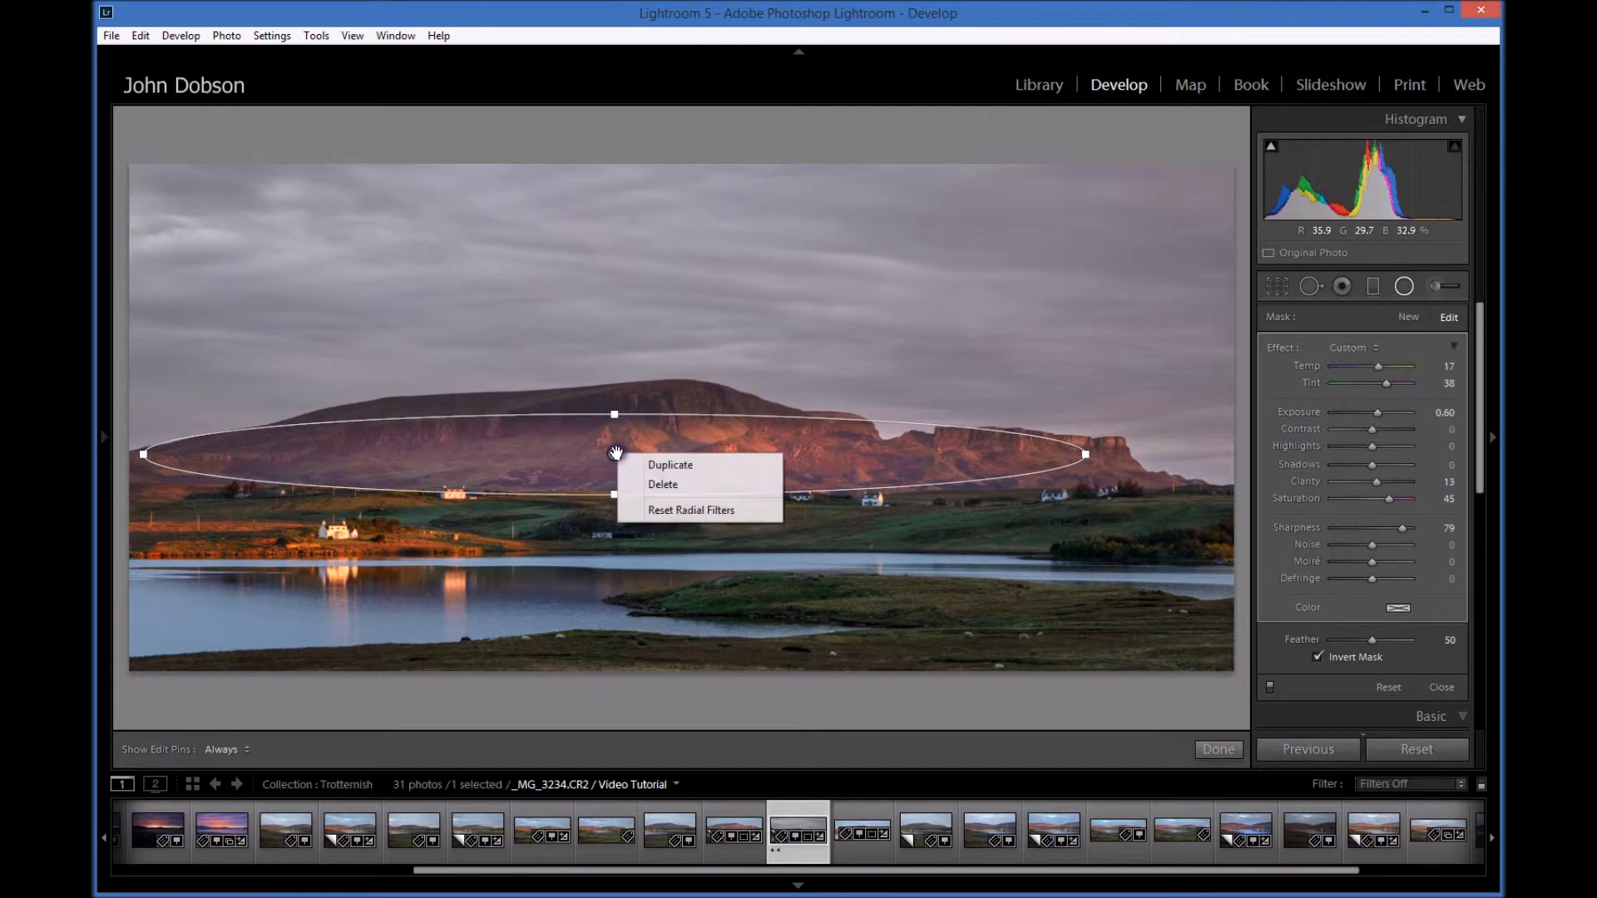
click(665, 471)
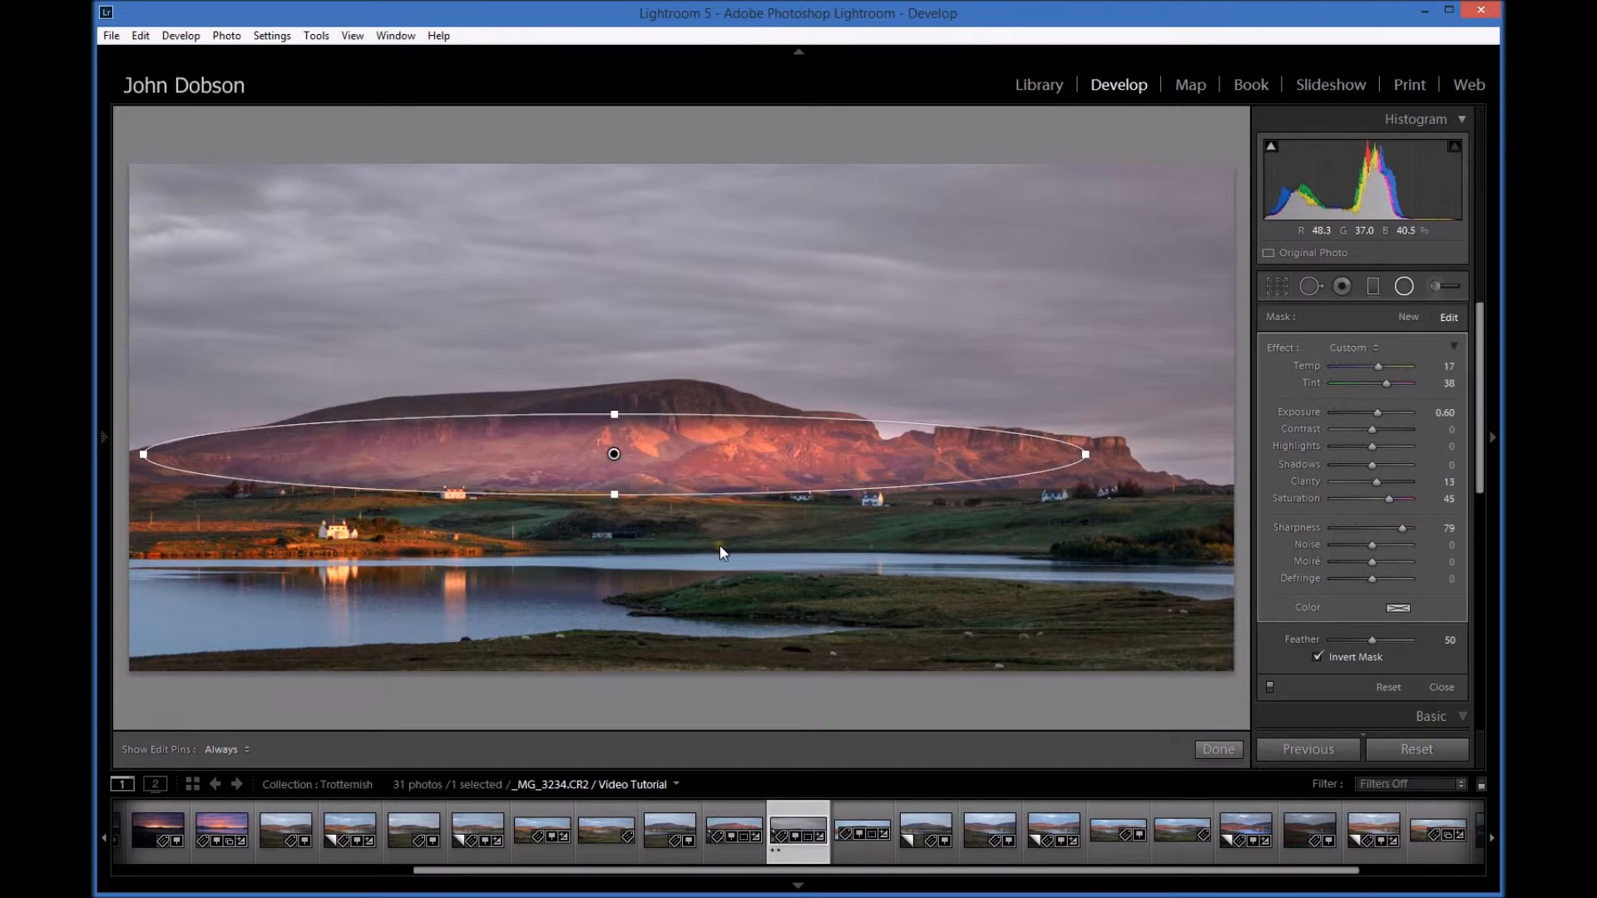
double_click(1300, 412)
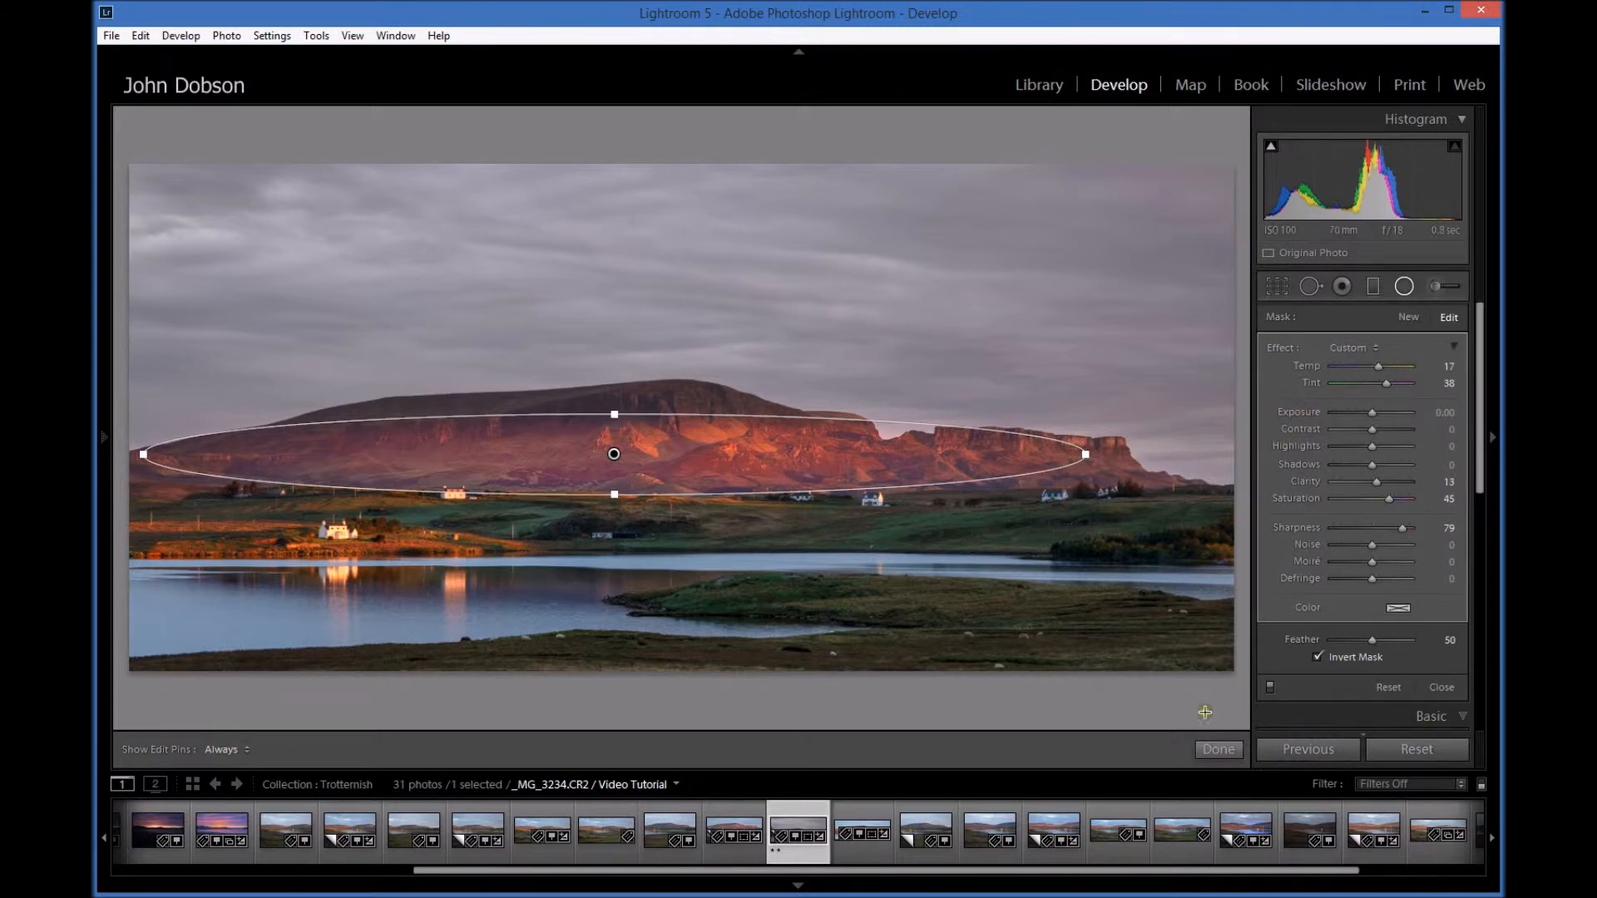
key(h)
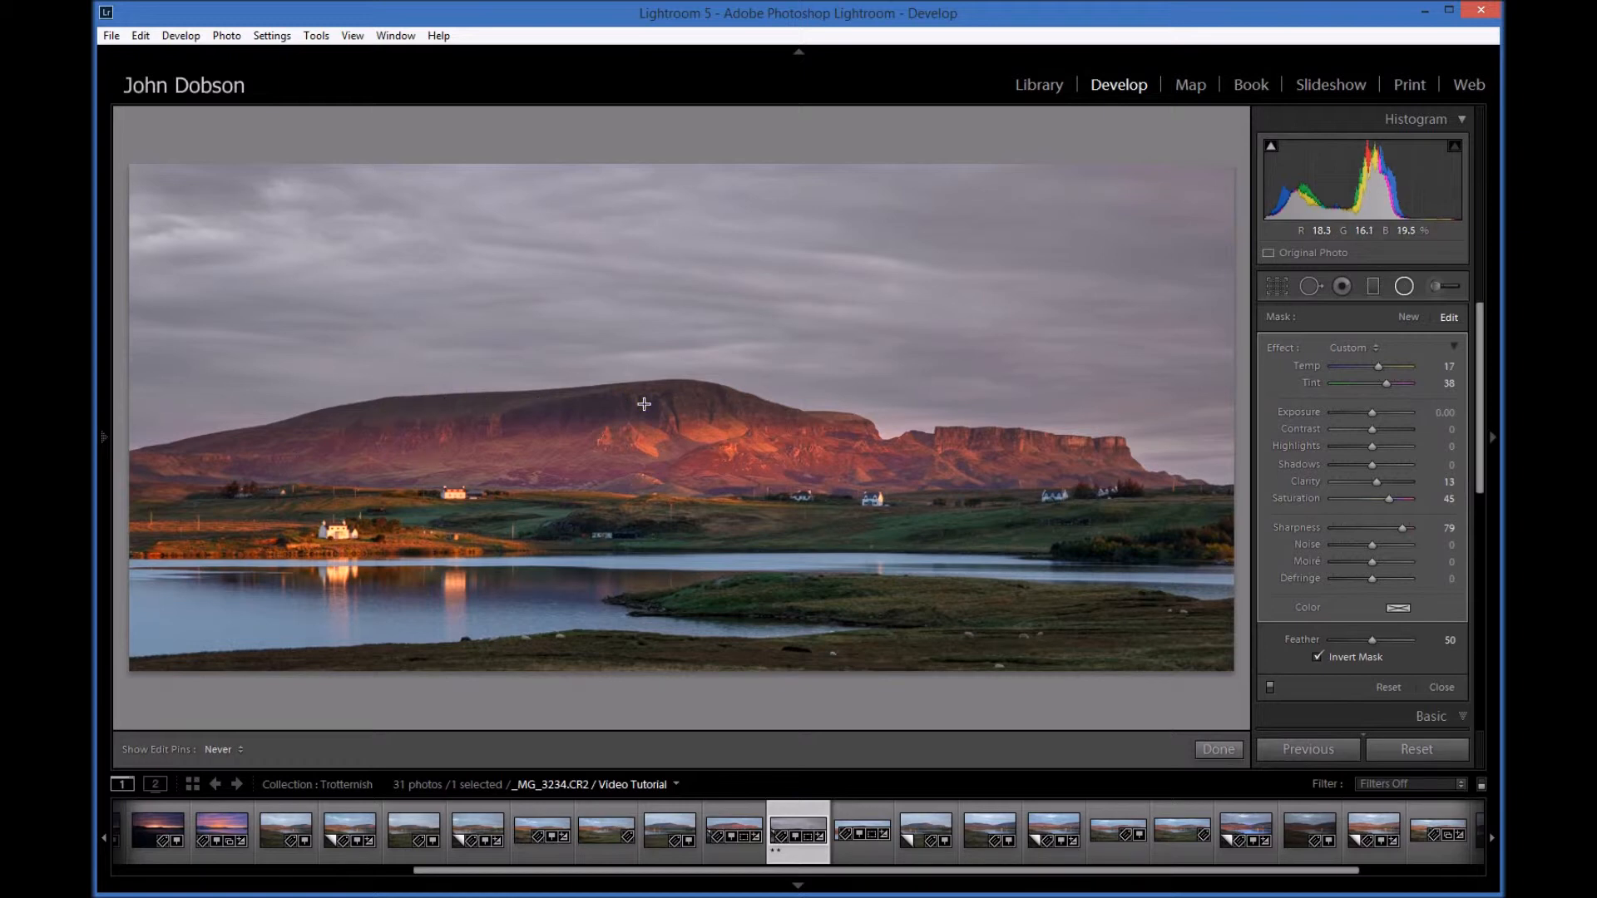
key(h)
Step: Create a new radial filter and fit its flat ellipse over the dark cliff area just below the mountain's summit
click(1405, 318)
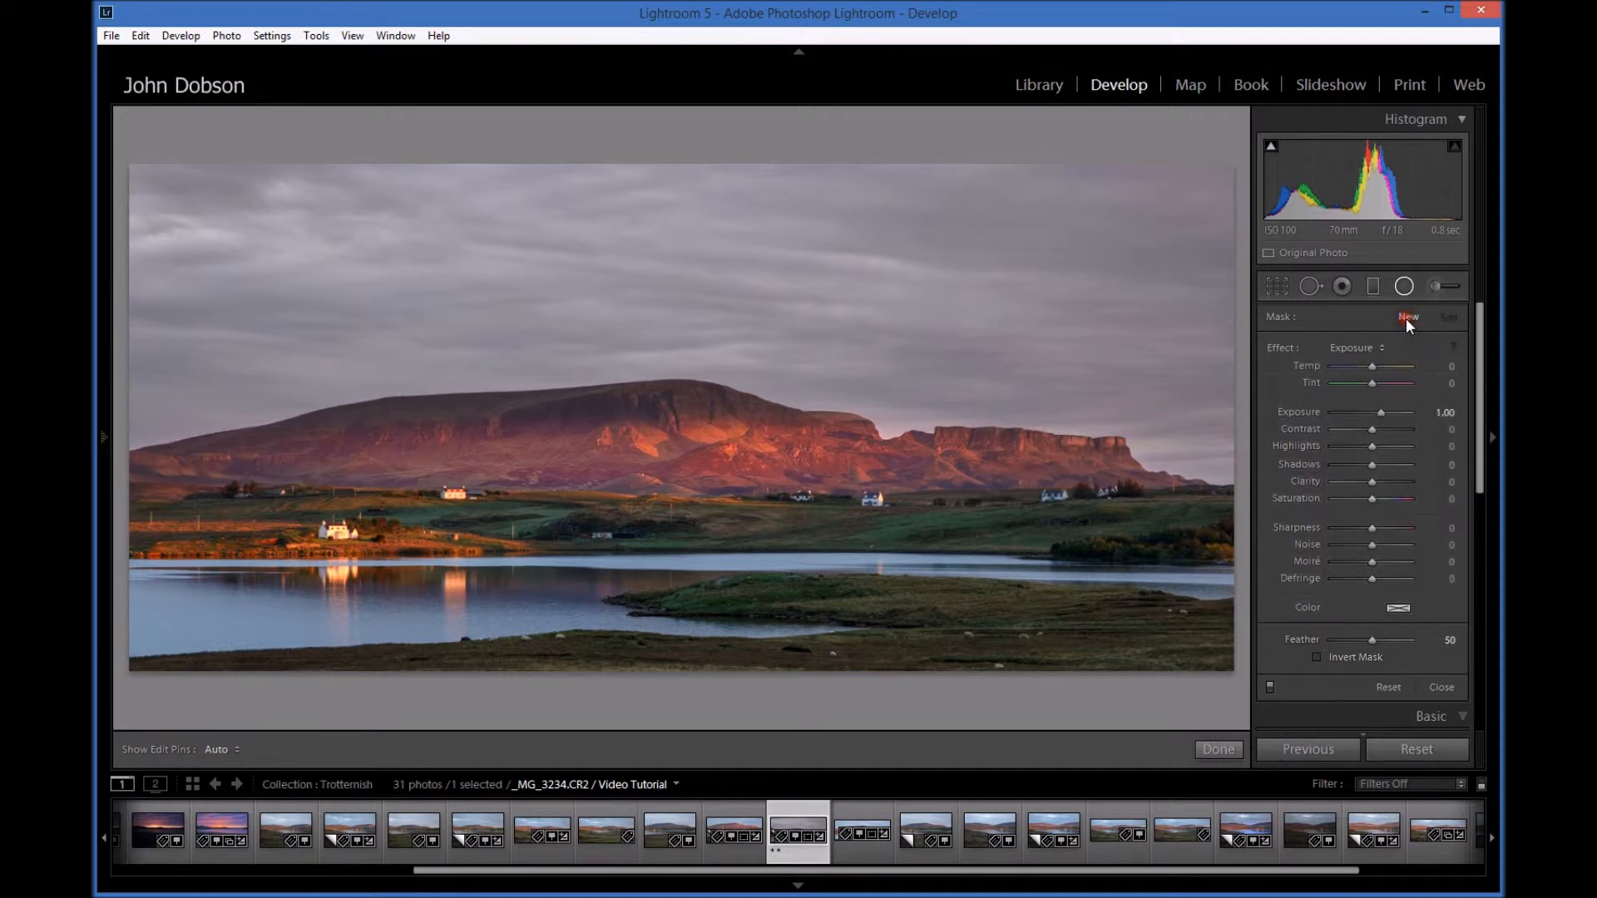
drag(566, 413, 755, 408)
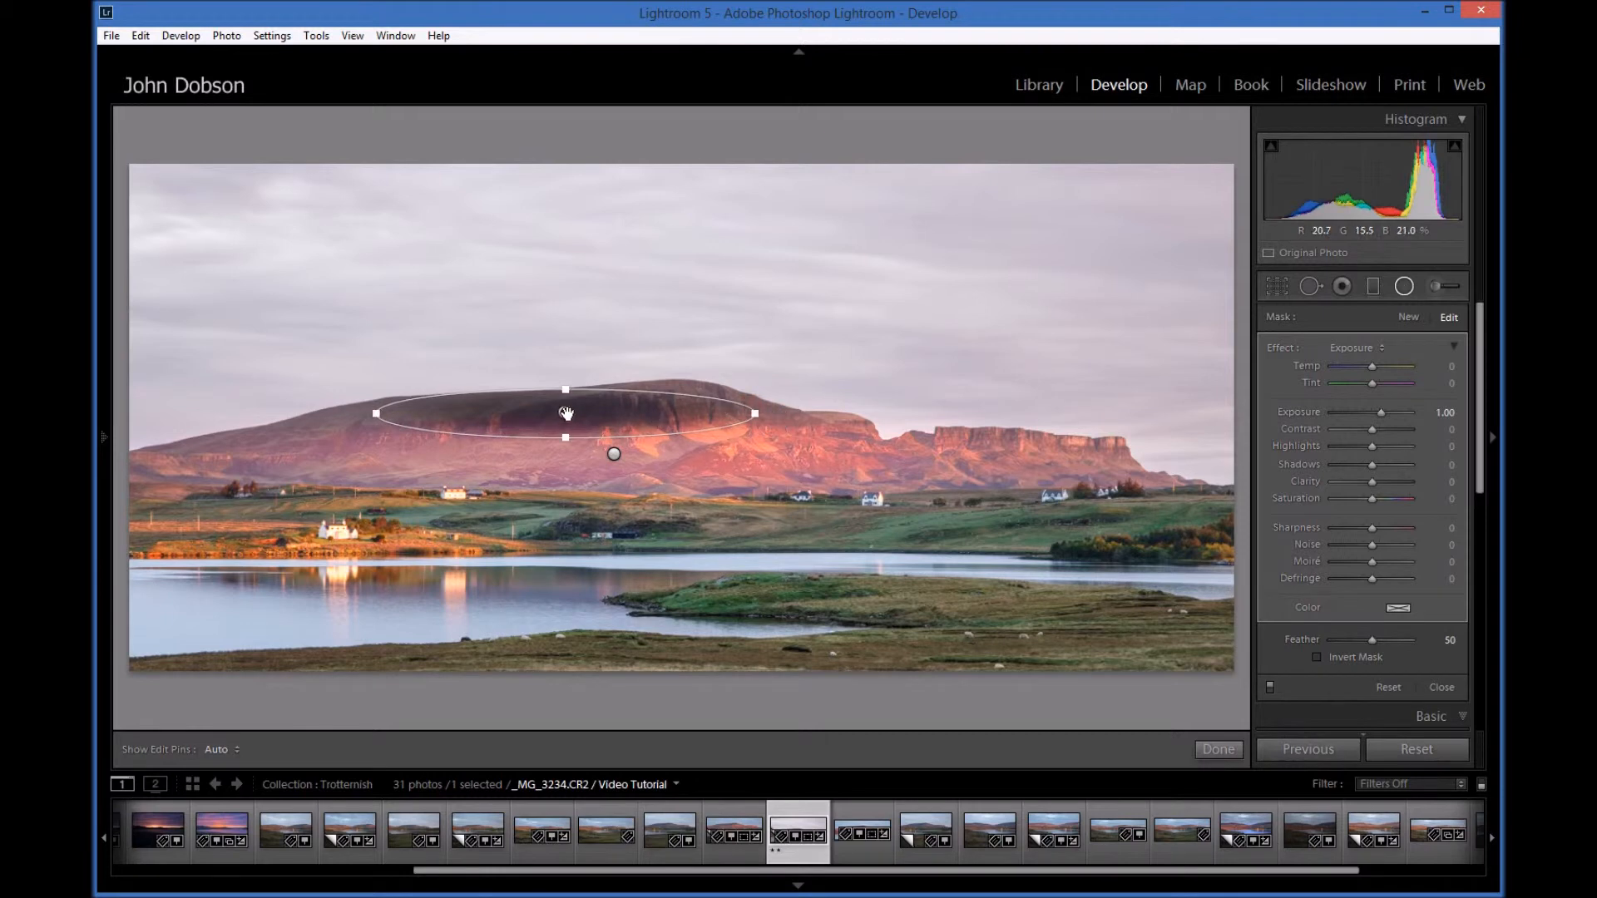
drag(587, 411, 641, 406)
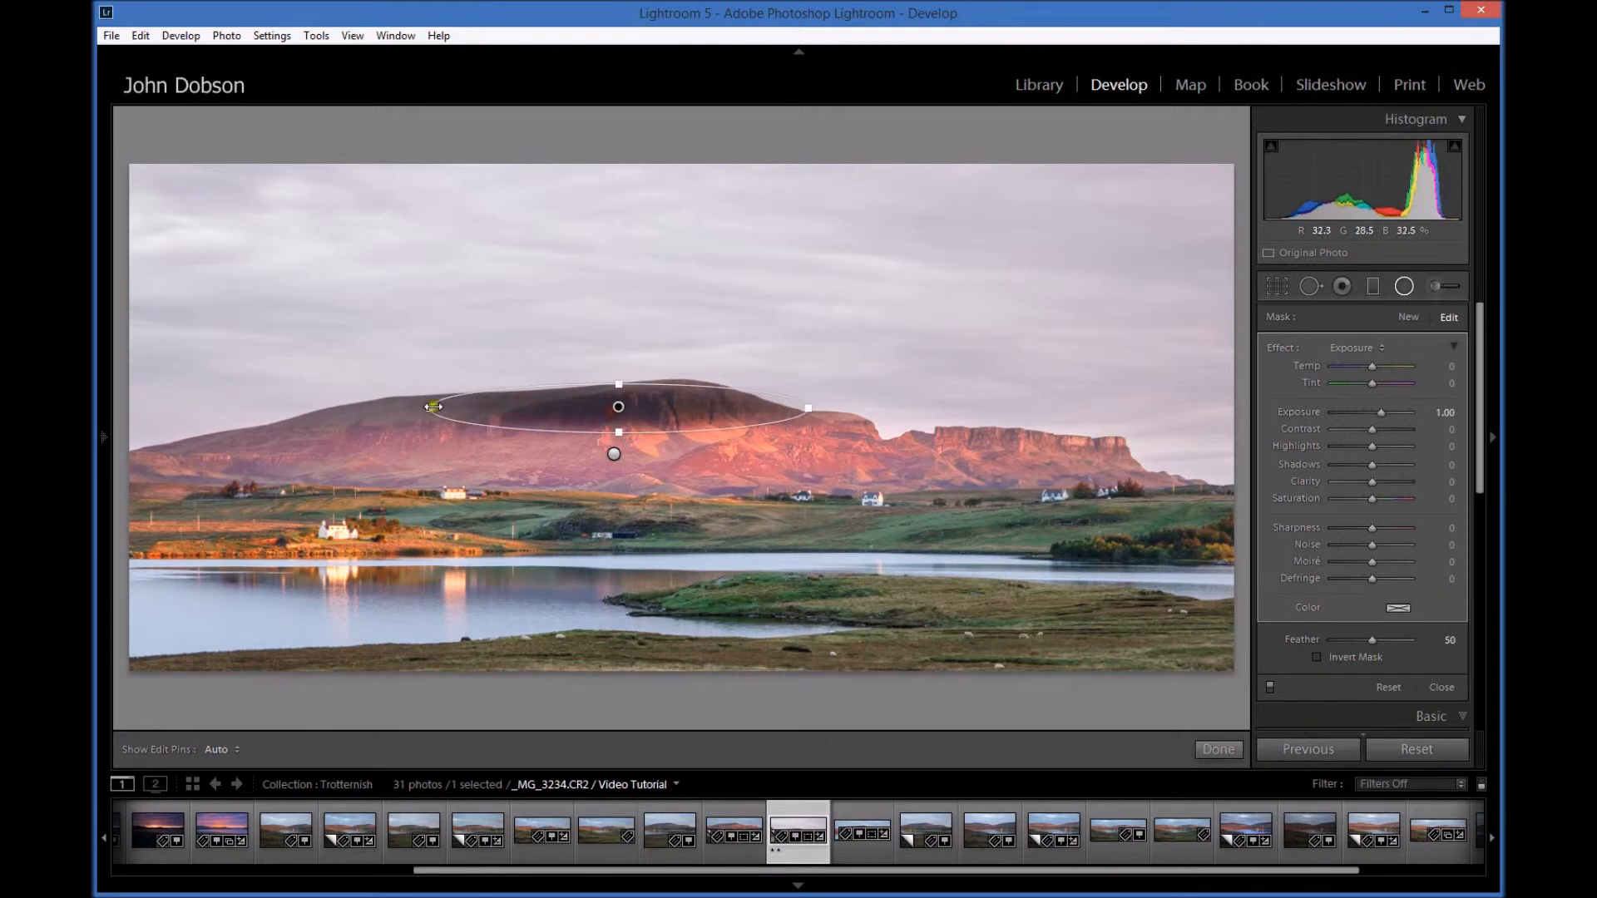
drag(468, 407, 501, 408)
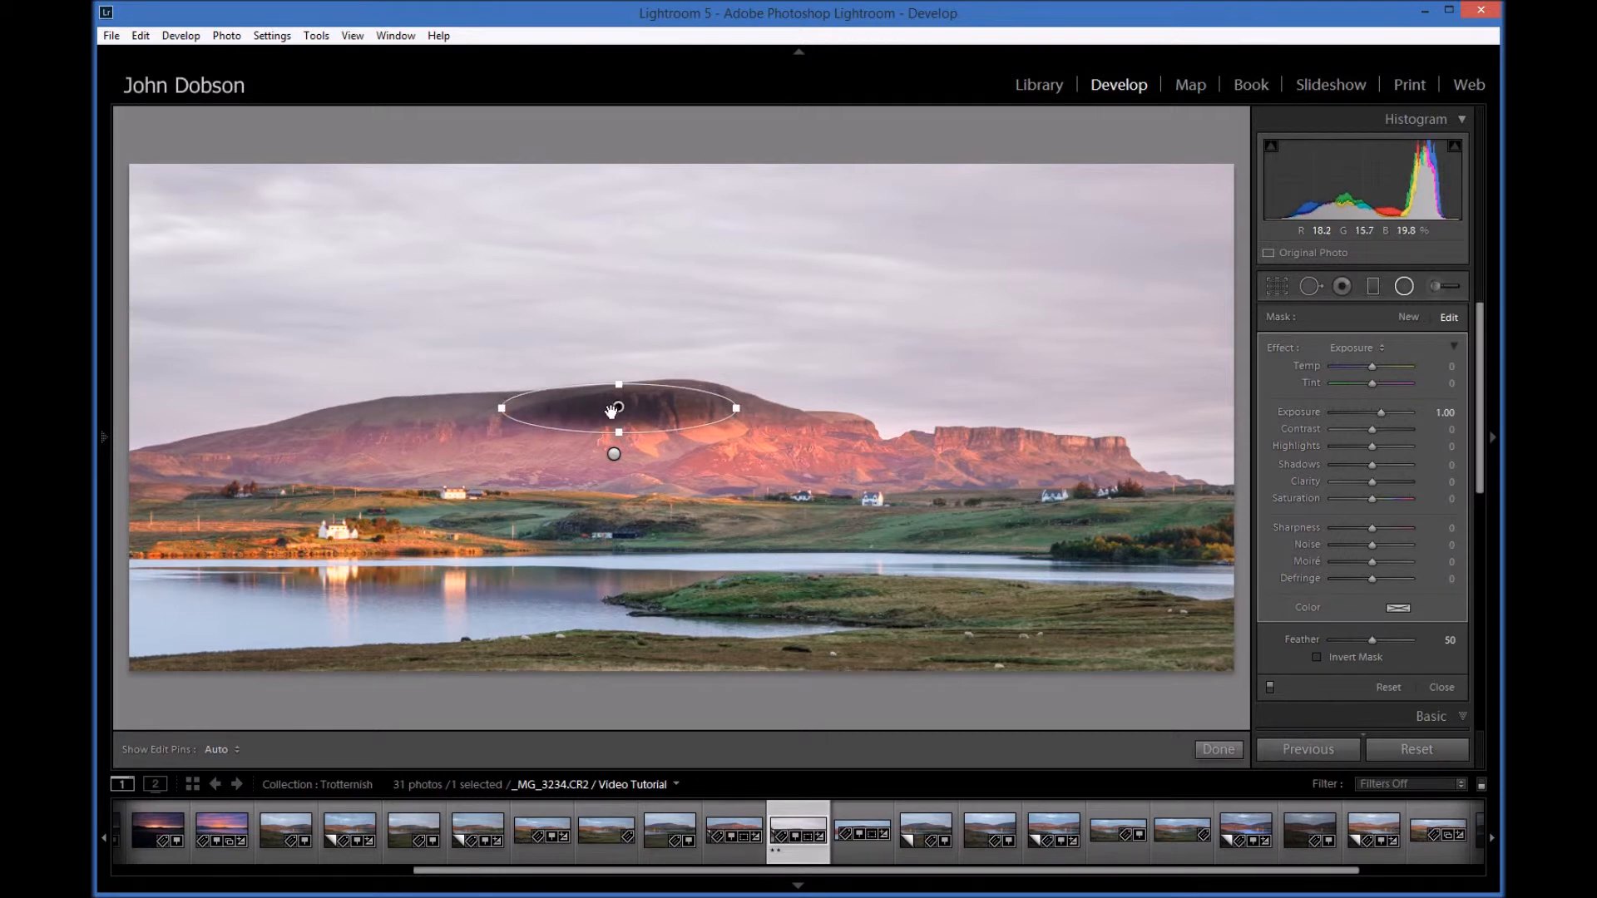
drag(655, 413, 695, 412)
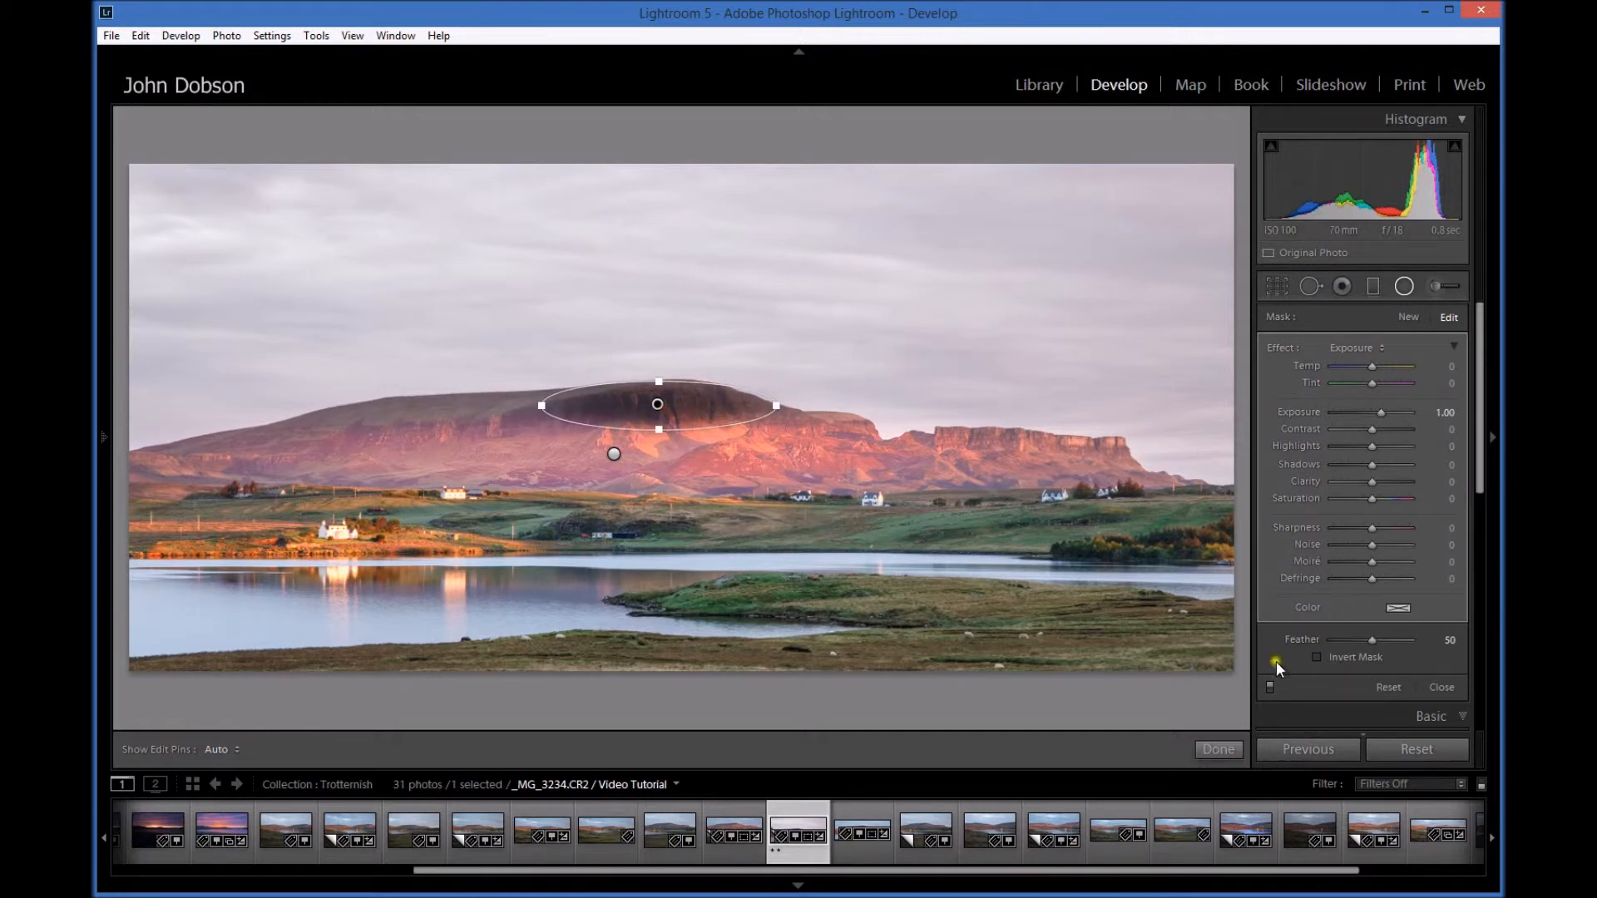
Step: Invert the summit filter's mask and set Temp to 38, Tint to 43, Exposure to 0.60 and Sharpness to 70
click(1317, 657)
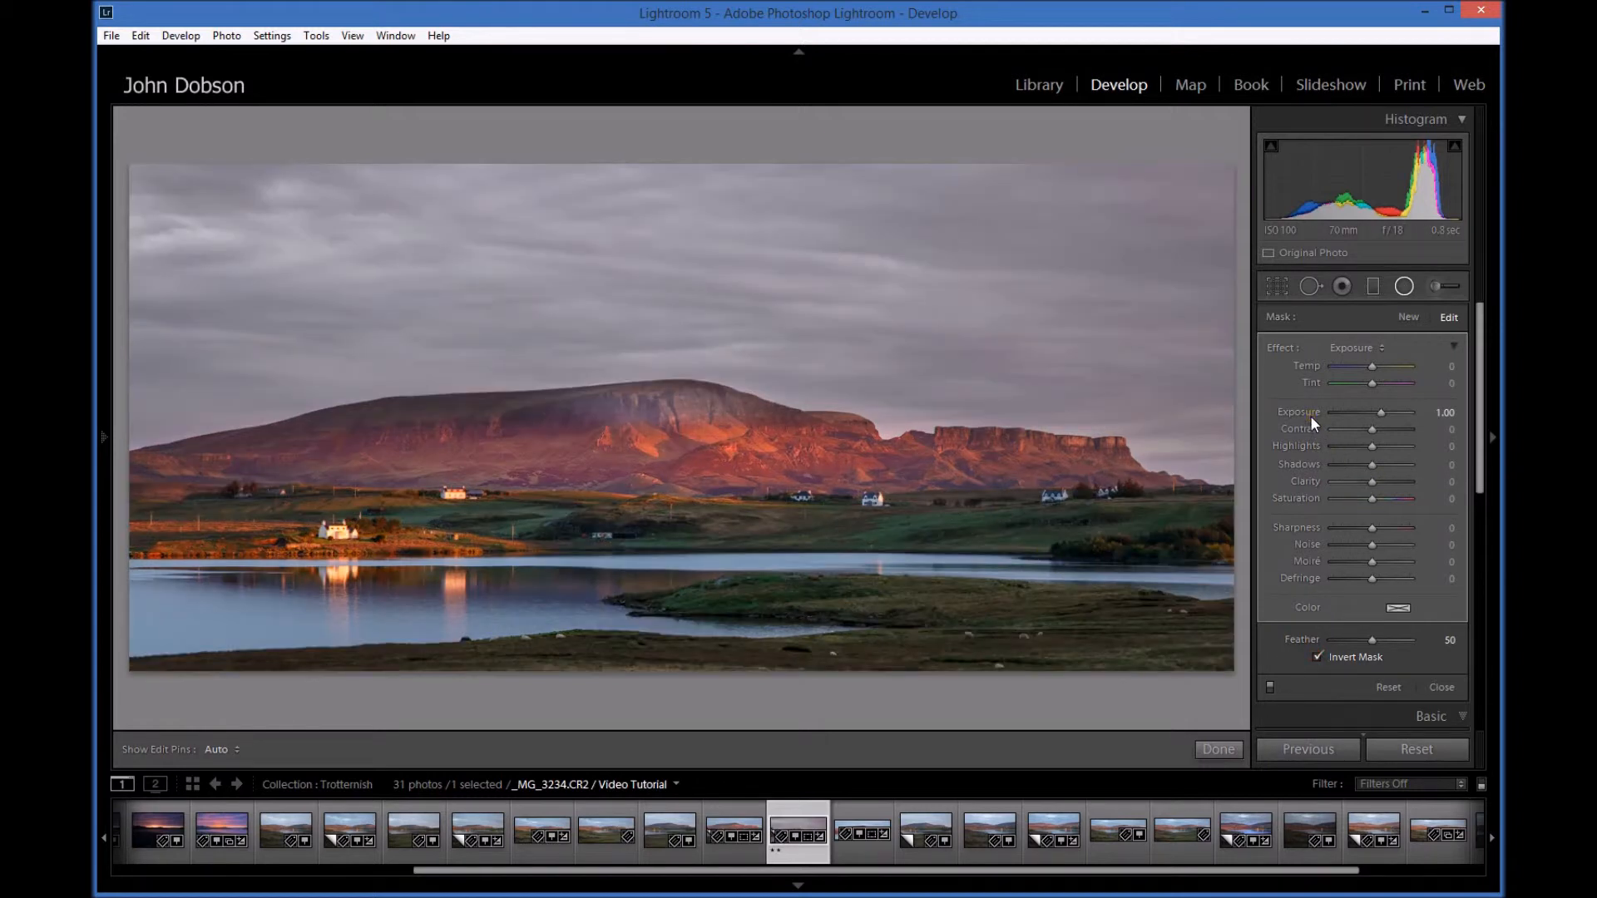
drag(1381, 416, 1370, 416)
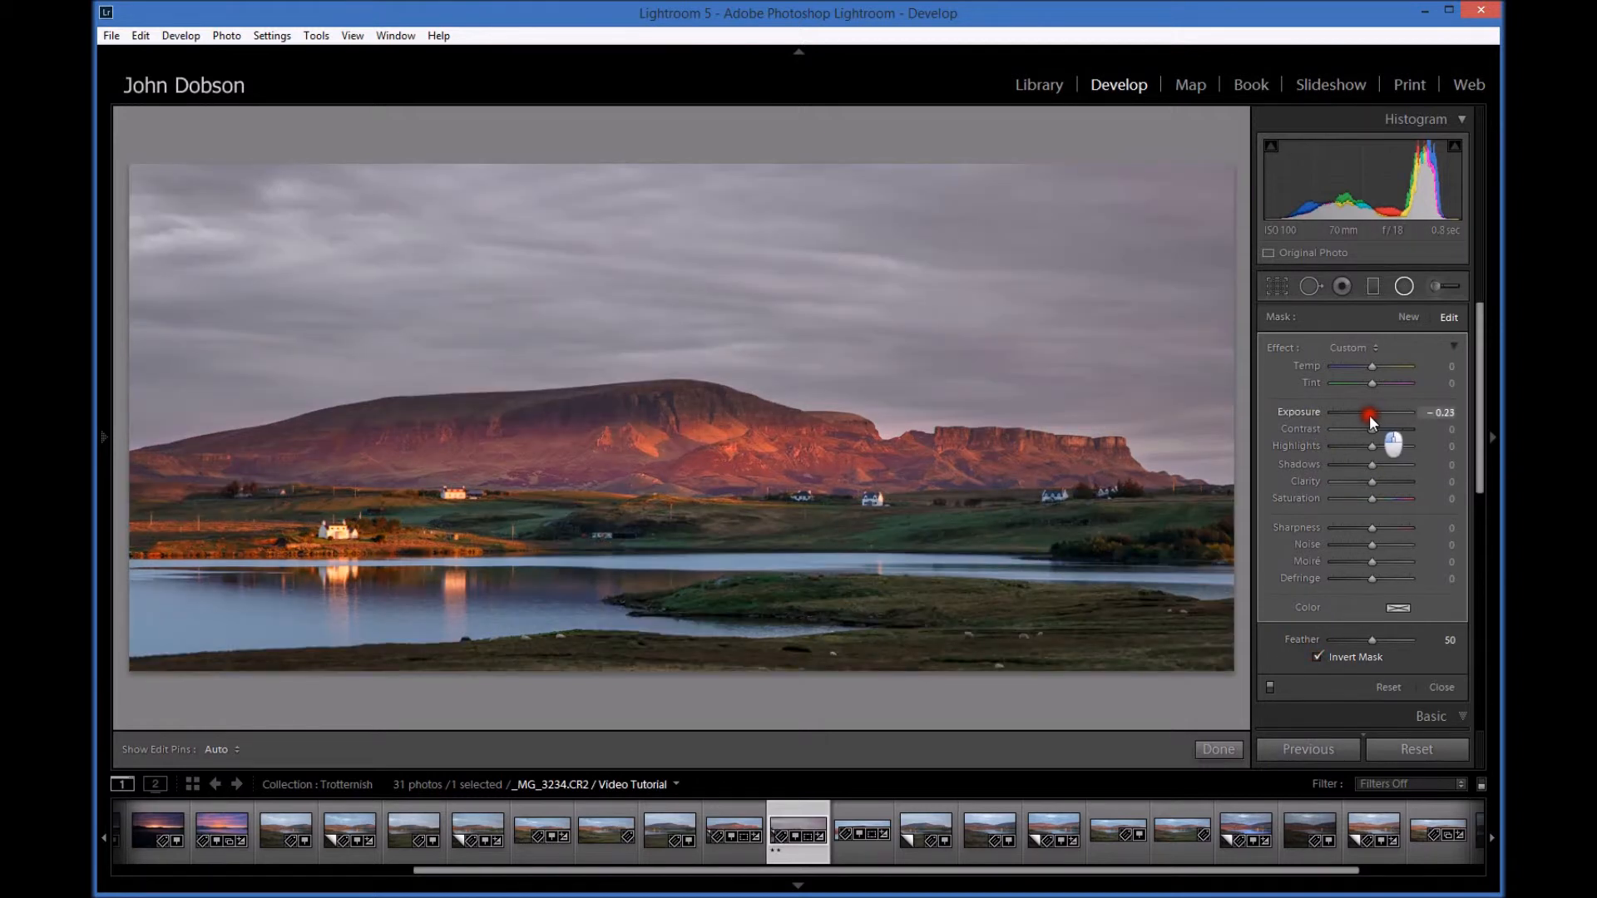
mouse_move(1373, 528)
mouse_down()
mouse_move(1402, 537)
mouse_move(1393, 522)
mouse_up()
mouse_move(1372, 384)
mouse_down()
mouse_move(1391, 397)
mouse_move(1389, 368)
mouse_move(1378, 417)
mouse_up()
click(1381, 367)
click(1372, 414)
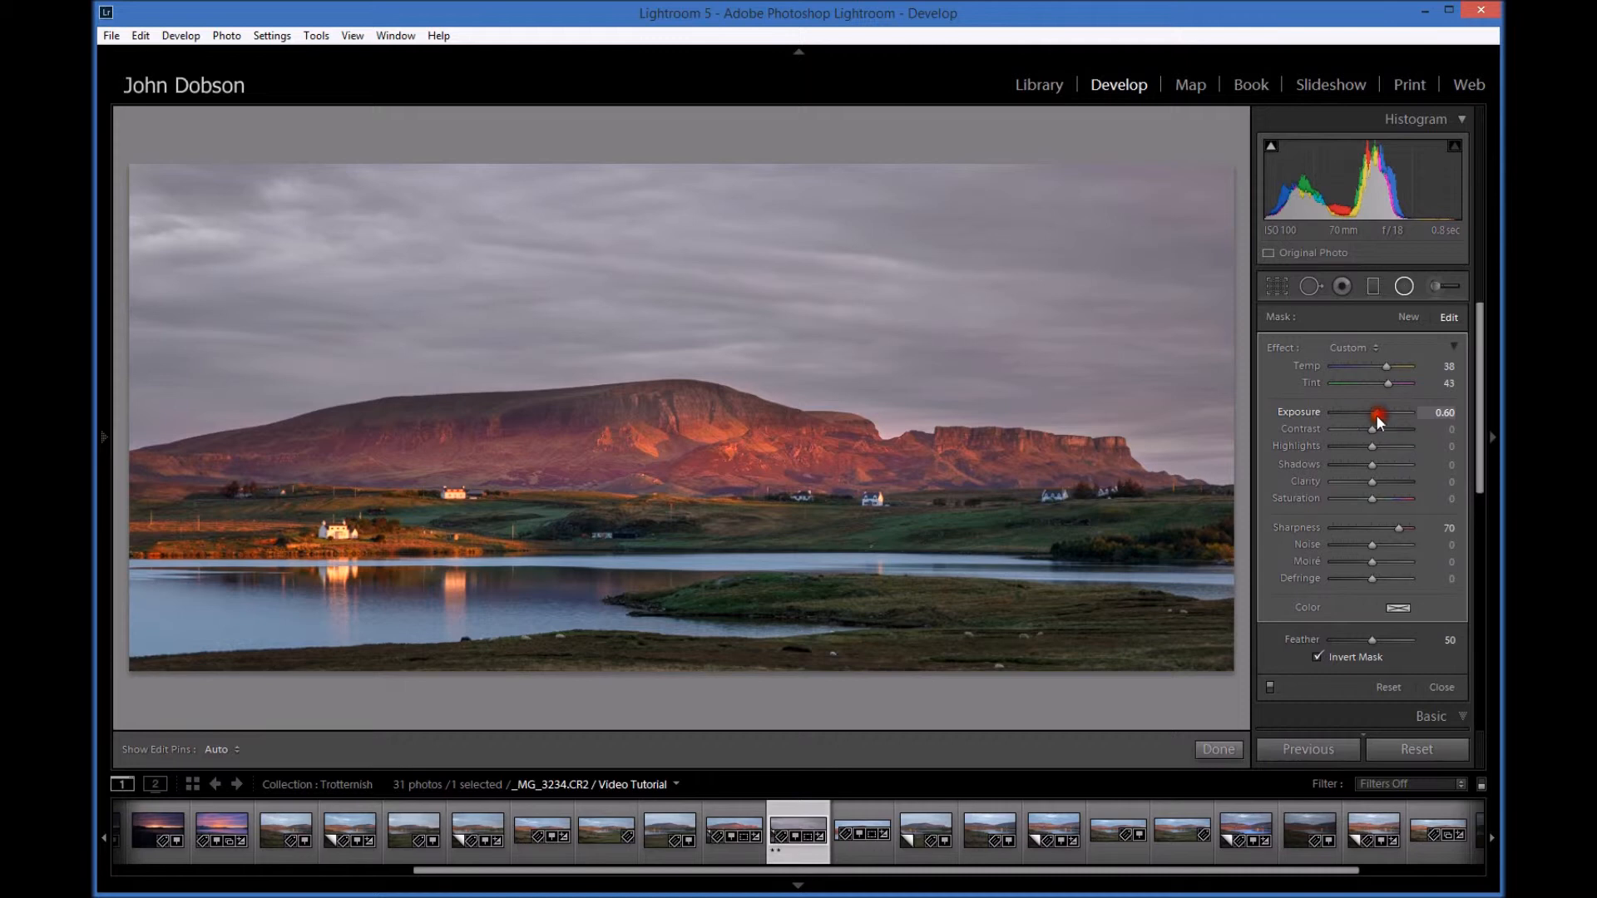
Step: Set the summit filter's Exposure to 0.14 and Saturation to 24, and finish the local adjustments
mouse_move(804, 512)
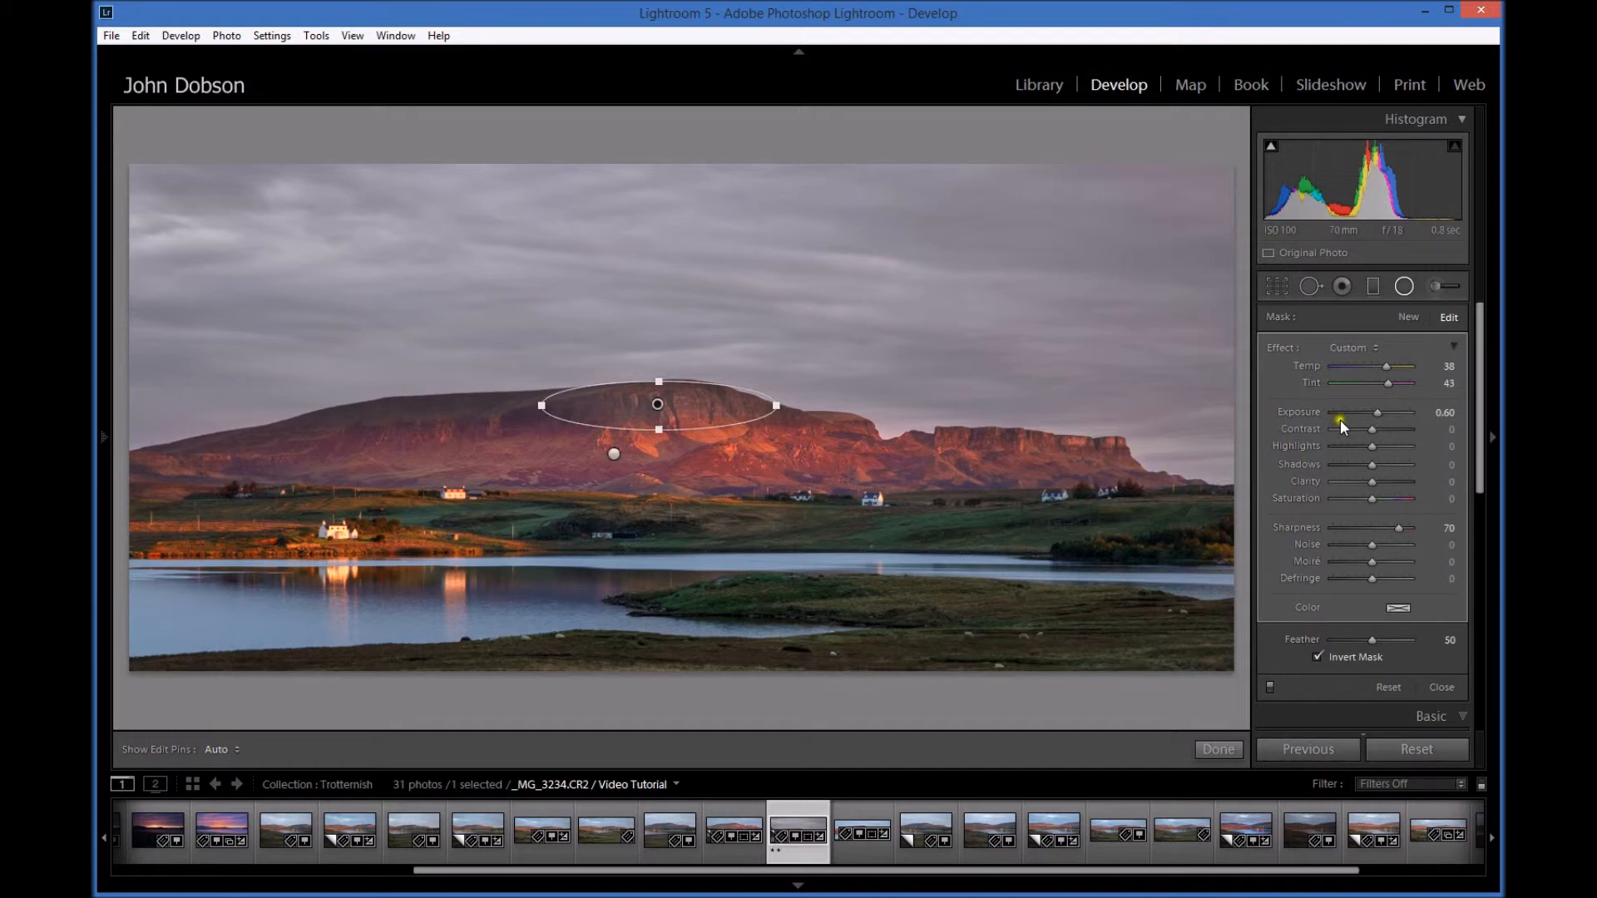
drag(1377, 413, 1370, 412)
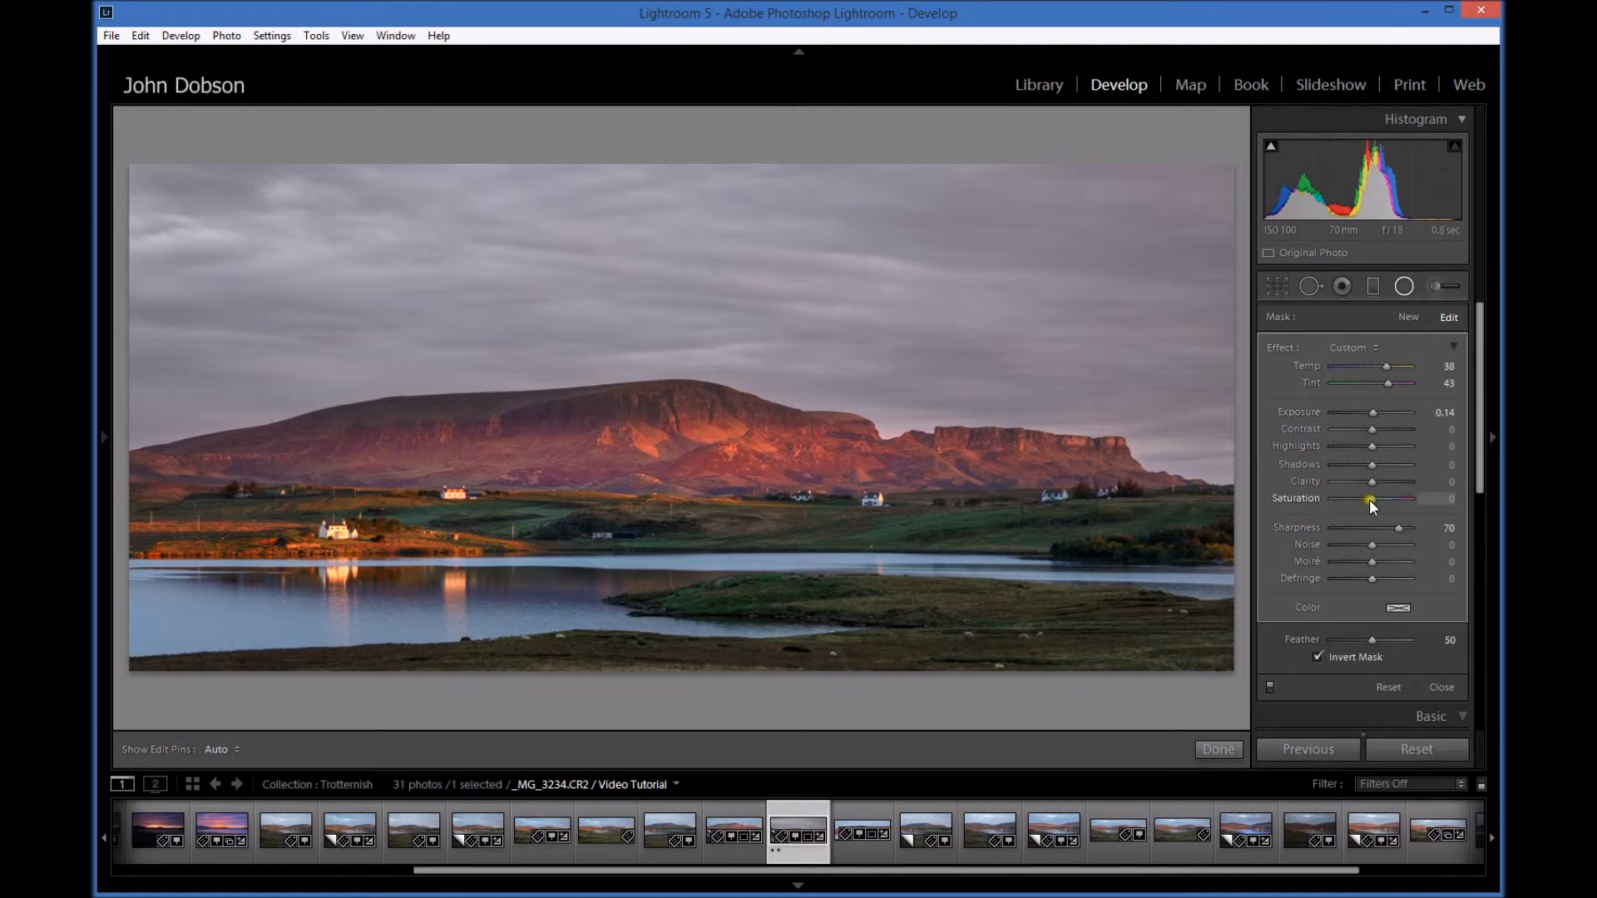
drag(1375, 500, 1378, 501)
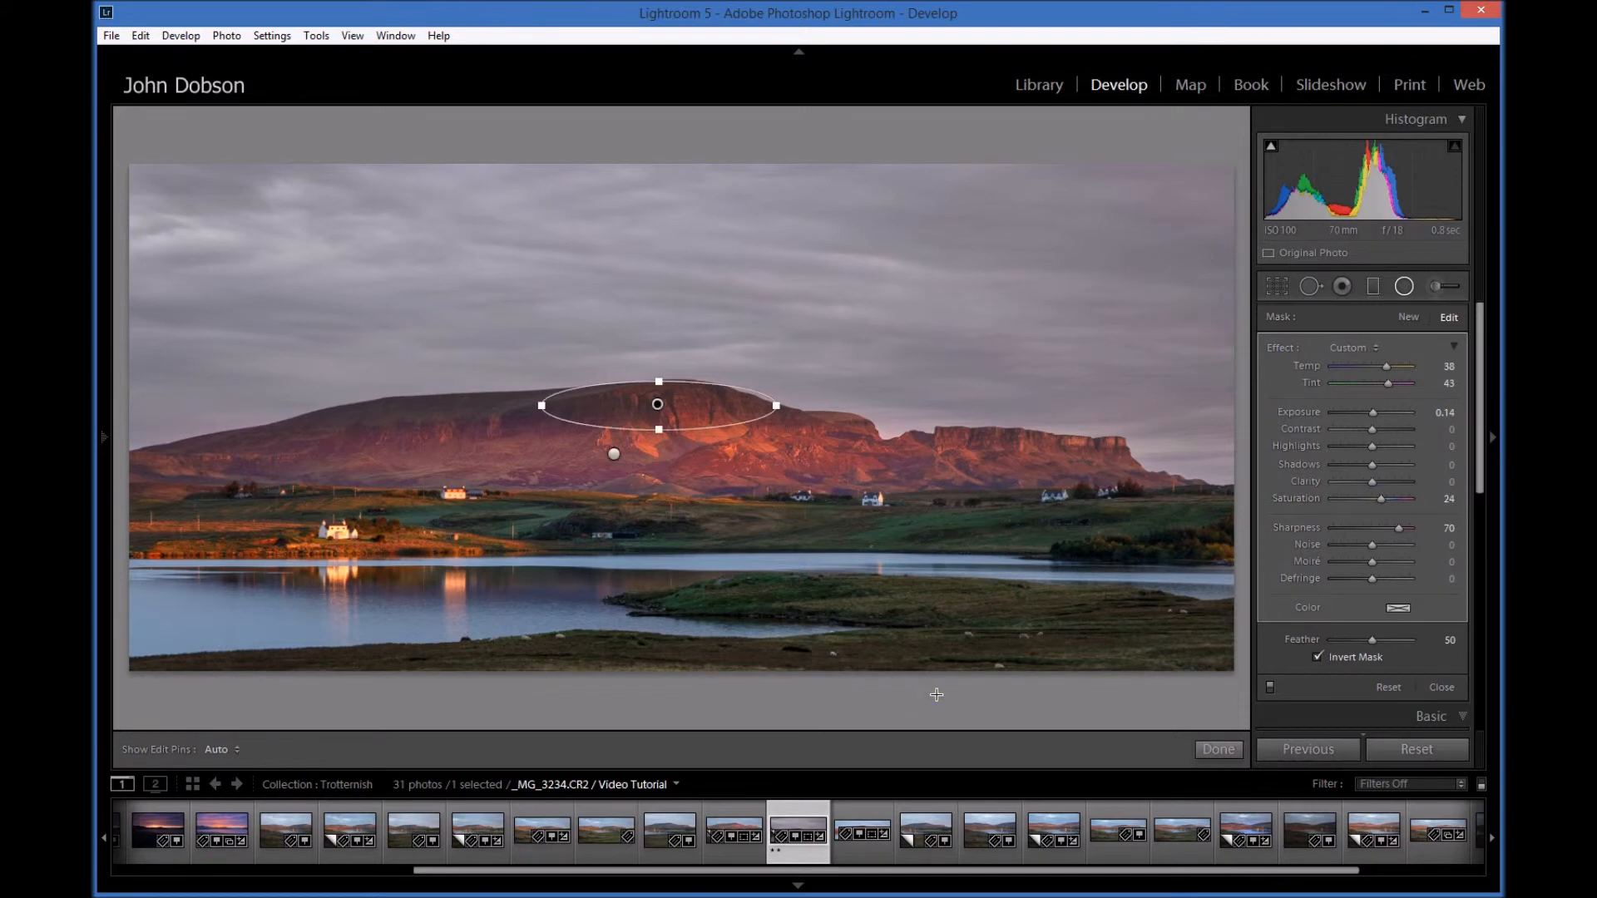
click(1372, 286)
click(1213, 749)
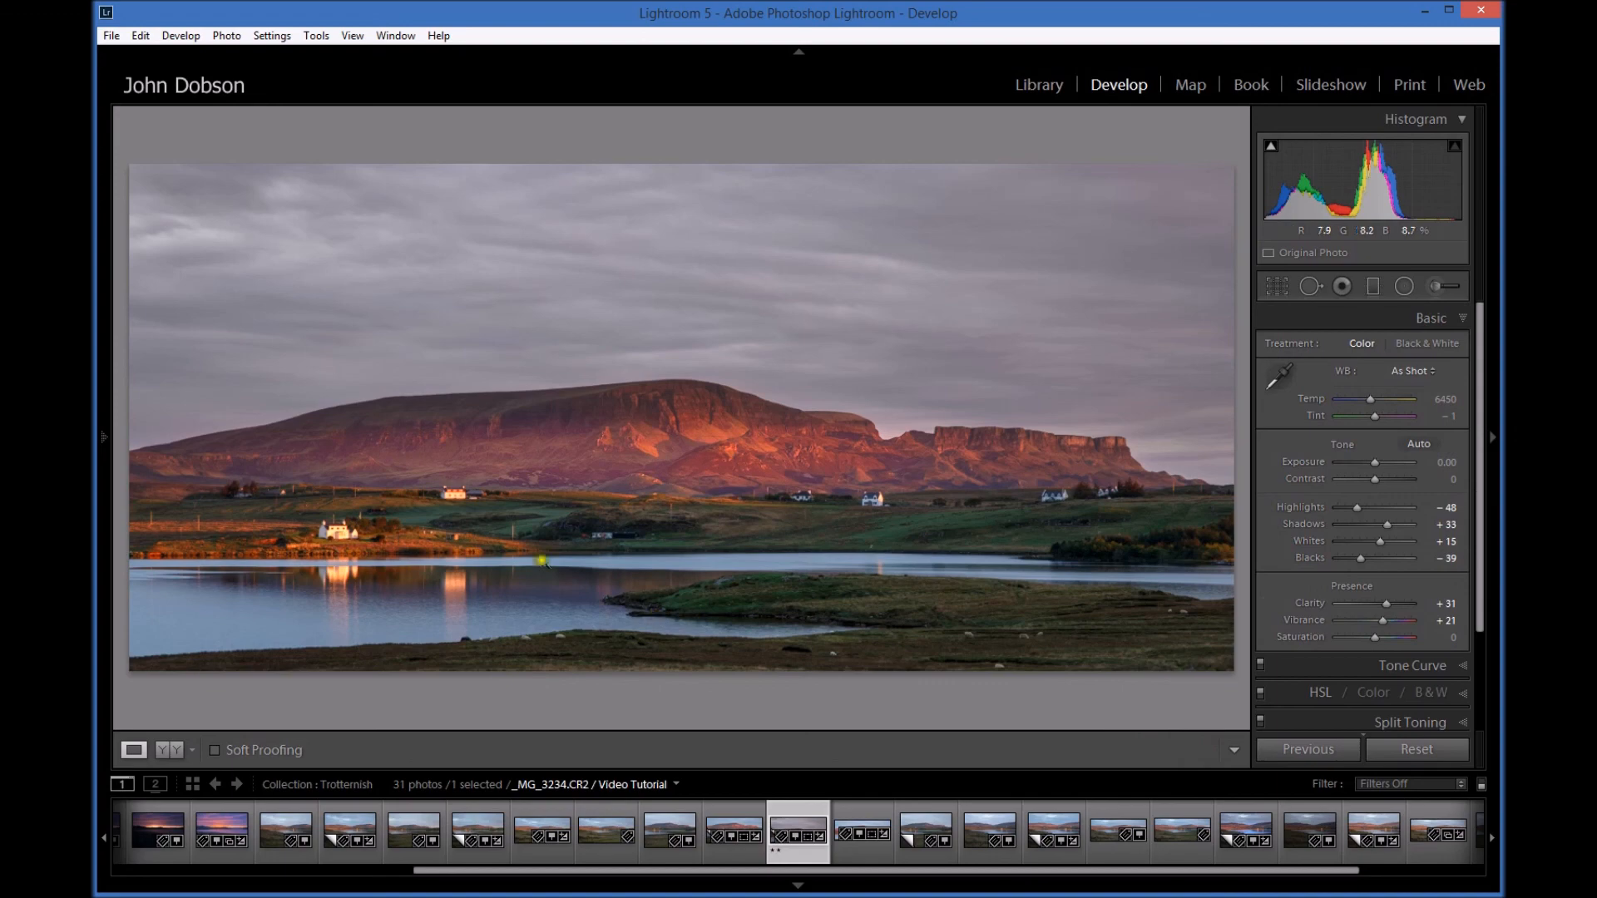